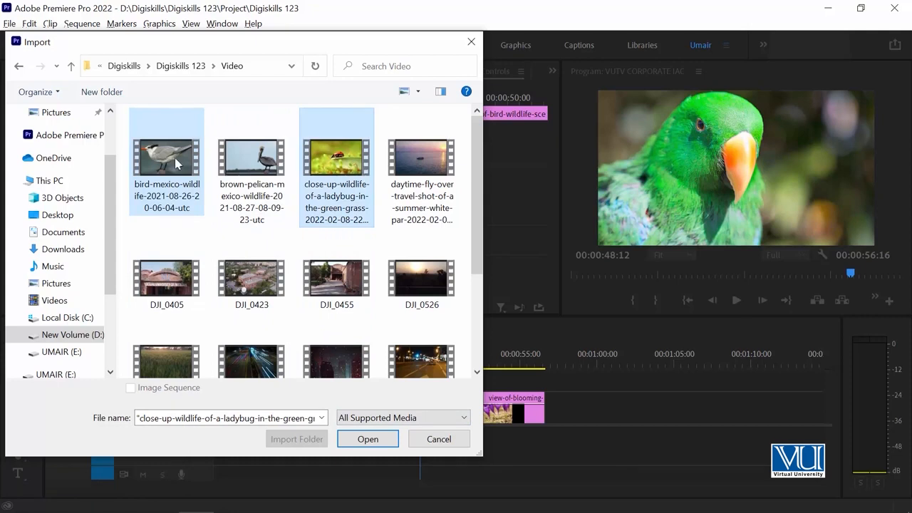
Import the selected ladybug close-up and bird-mexico wildlife videos into the project.
{"action": "left_click", "coordinate": [358, 437]}
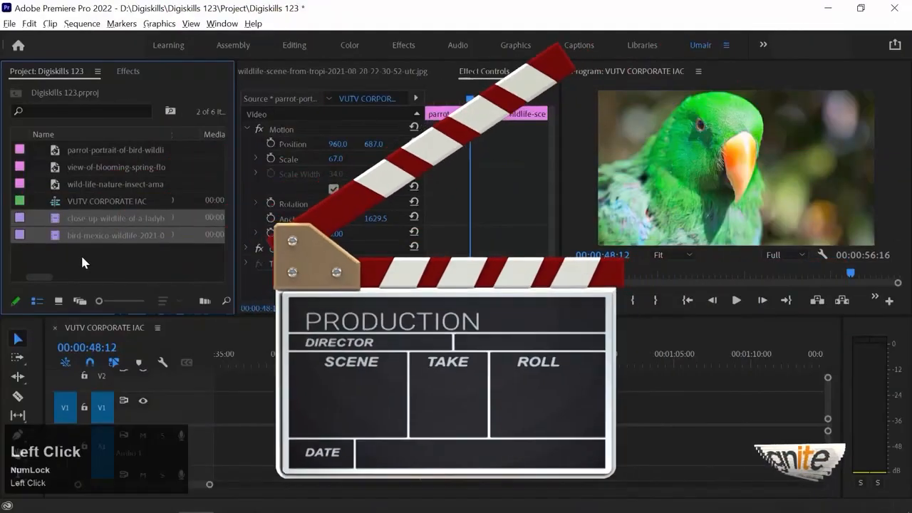
{"action": "left_click", "coordinate": [82, 258]}
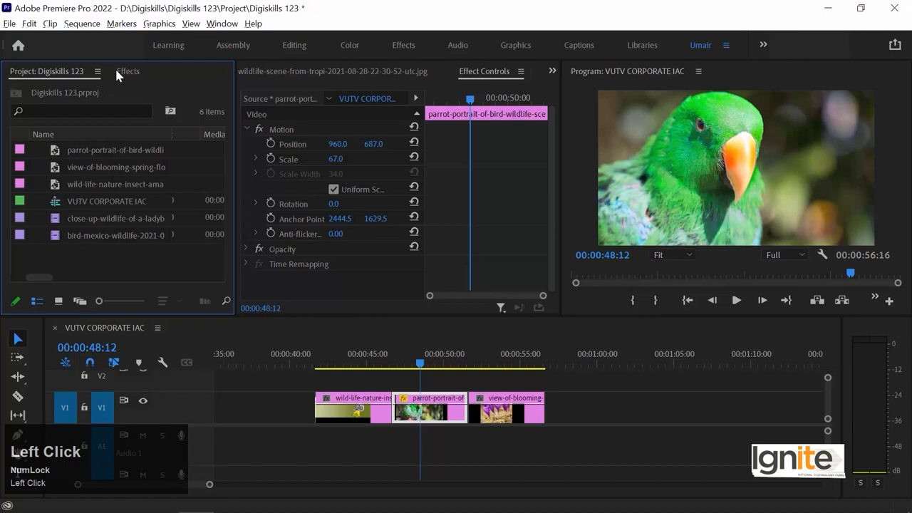
Enlarge the project item list to full size and move the Video Info column between Media End and Media Duration.
{"action": "left_click_drag", "start_coordinate": [42, 275], "coordinate": [0, 280]}
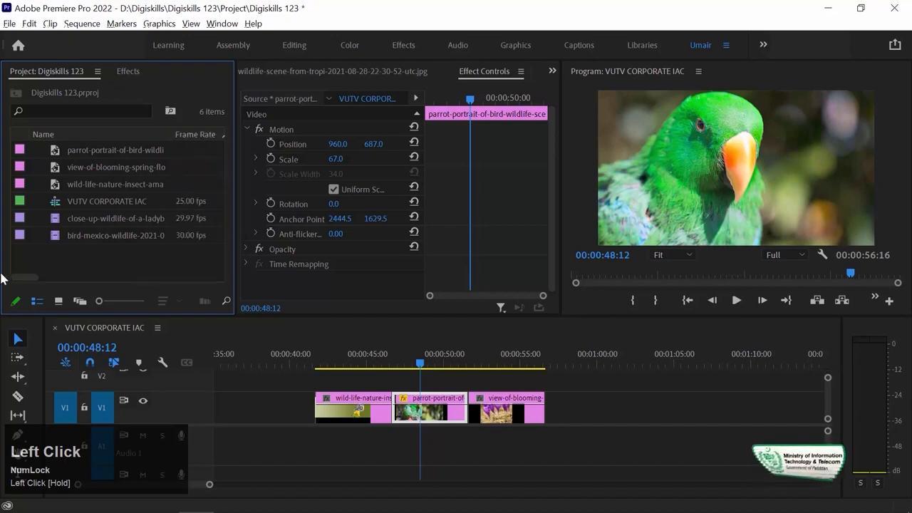
{"action": "key", "text": "grave"}
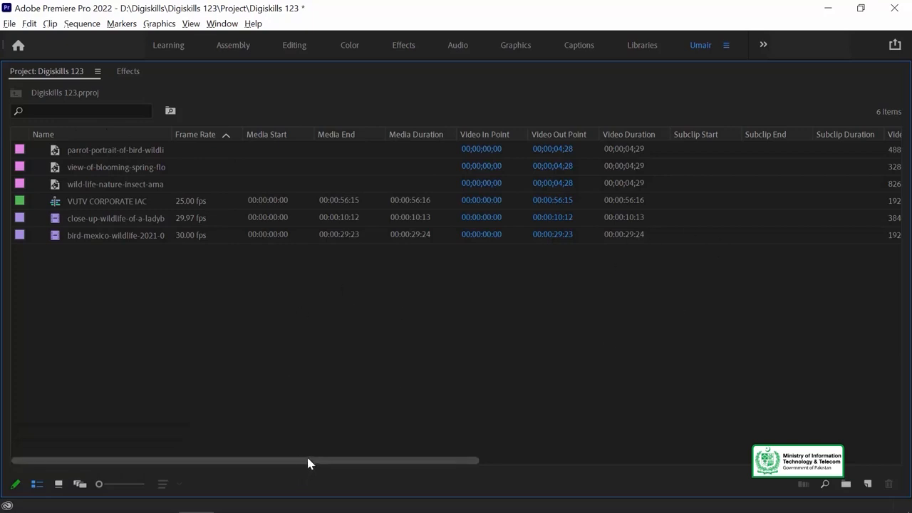
{"action": "left_click_drag", "start_coordinate": [307, 459], "coordinate": [405, 463]}
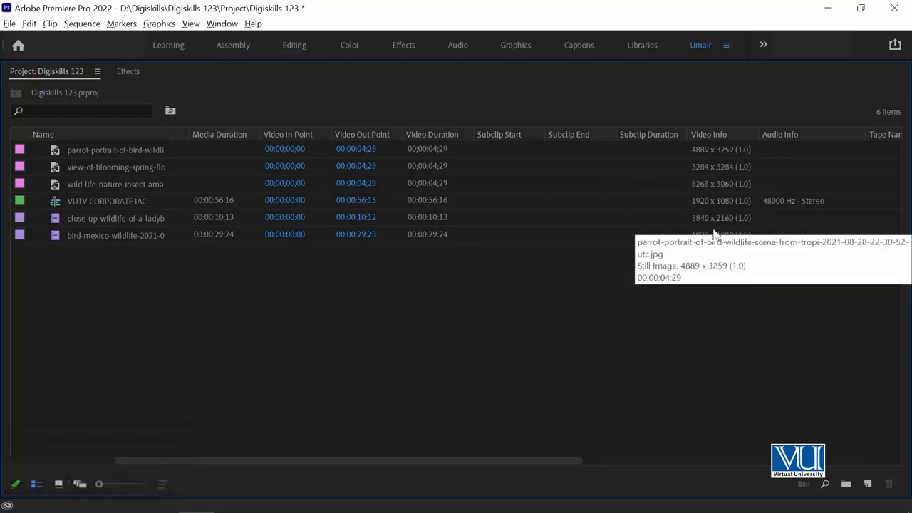
{"action": "left_click_drag", "start_coordinate": [404, 461], "coordinate": [329, 460]}
{"action": "left_click_drag", "start_coordinate": [861, 135], "coordinate": [381, 118]}
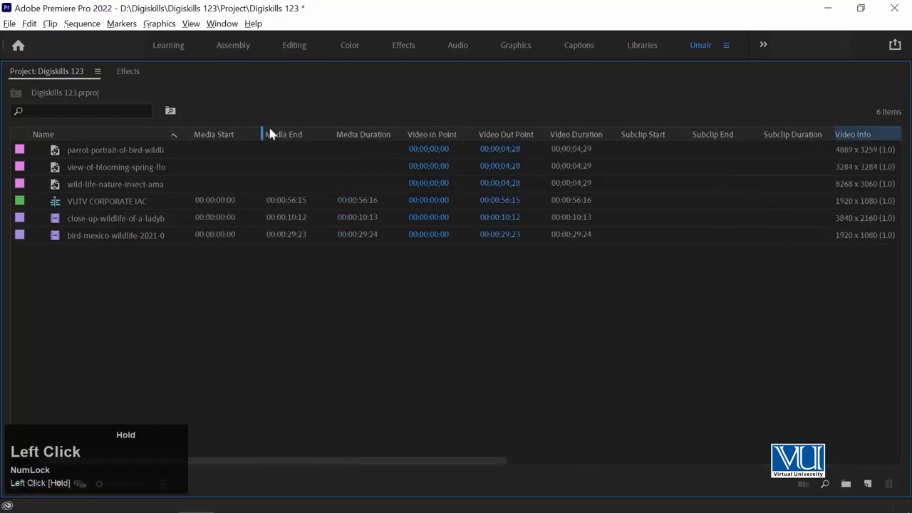
{"action": "left_click_drag", "start_coordinate": [269, 130], "coordinate": [328, 135]}
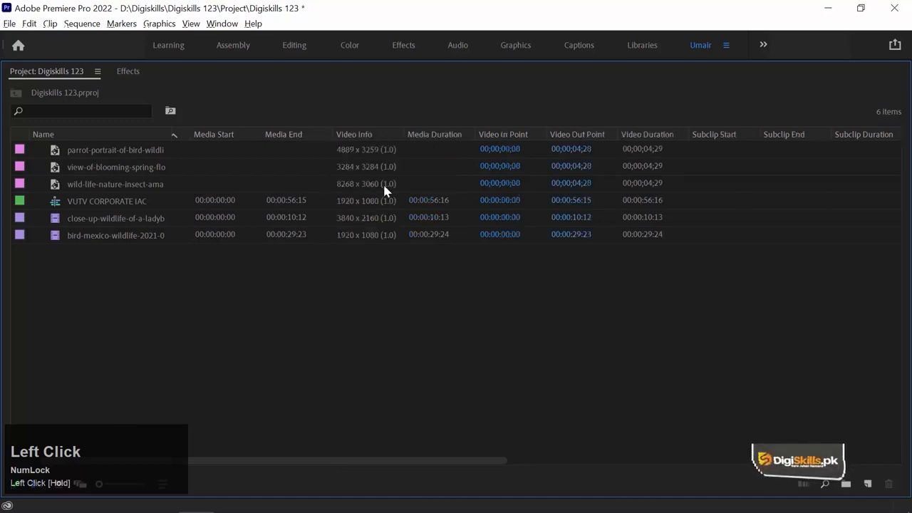
Compare the frame sizes of the ladybug and bird clips with that of the VUTV CORPORATE IAC sequence.
{"action": "left_click", "coordinate": [119, 221]}
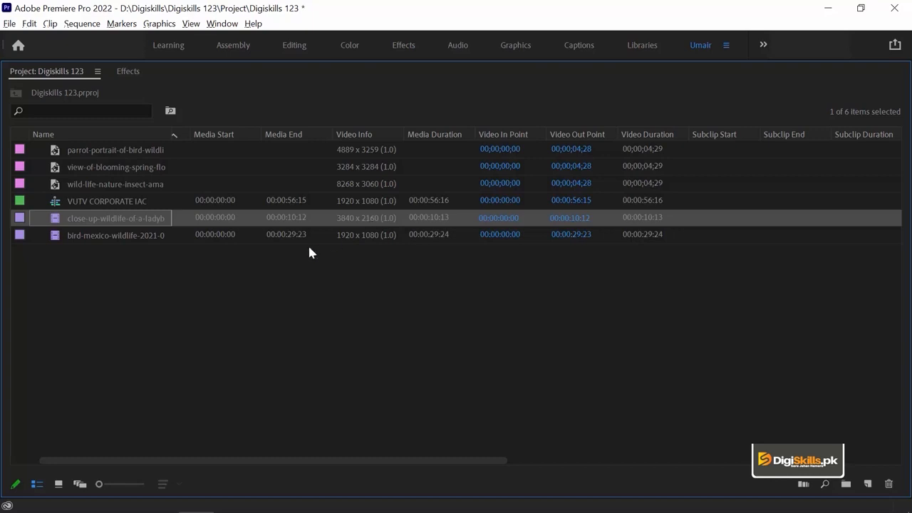
{"action": "left_click", "coordinate": [106, 235]}
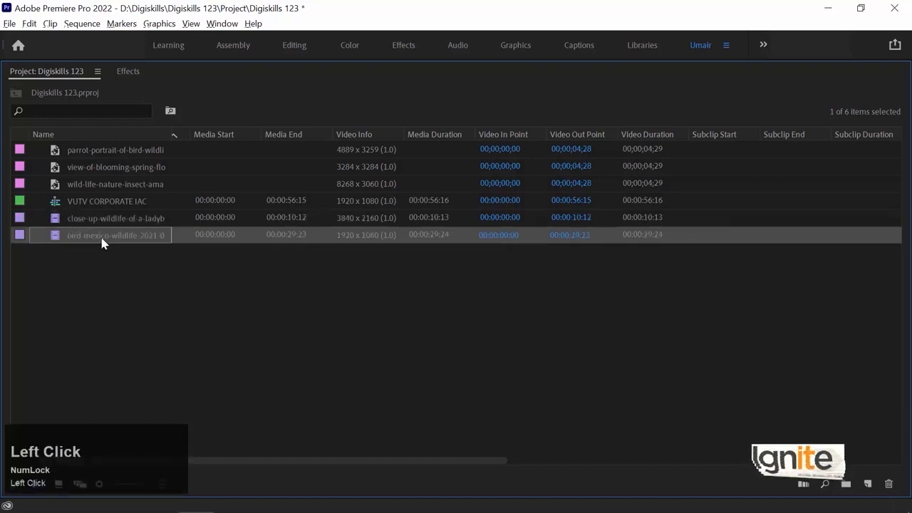
{"action": "left_click", "coordinate": [358, 273]}
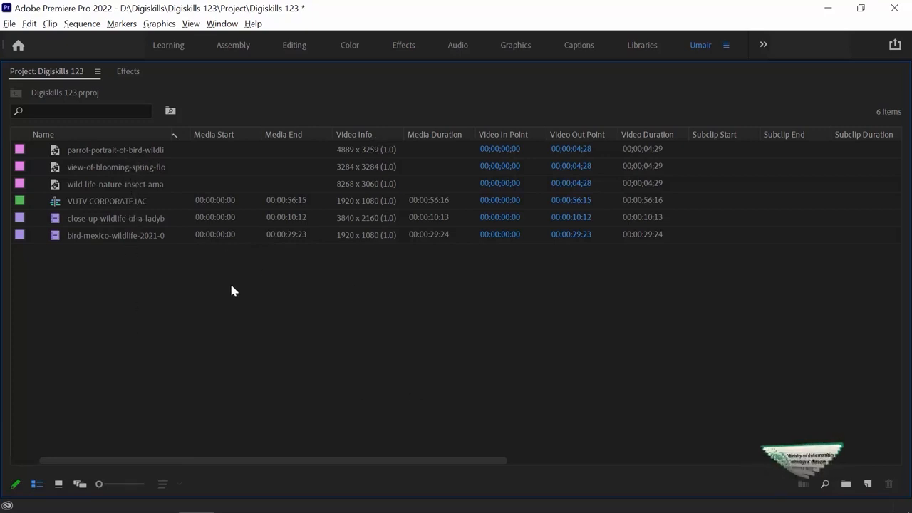
{"action": "left_click", "coordinate": [91, 227]}
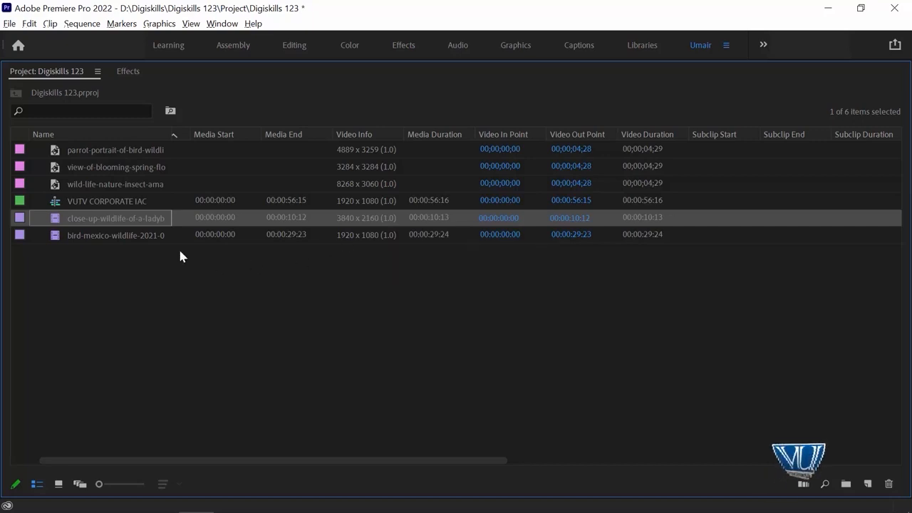
{"action": "left_click", "coordinate": [99, 232]}
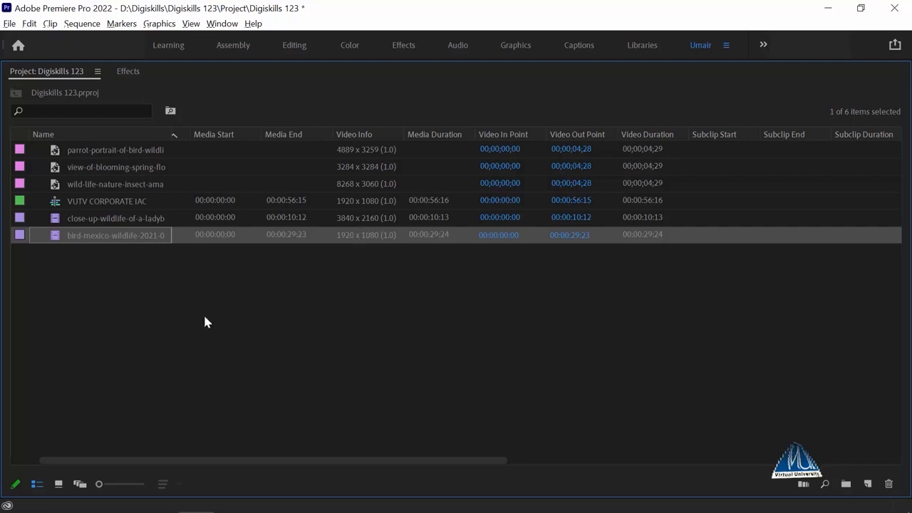
{"action": "left_click", "coordinate": [103, 201]}
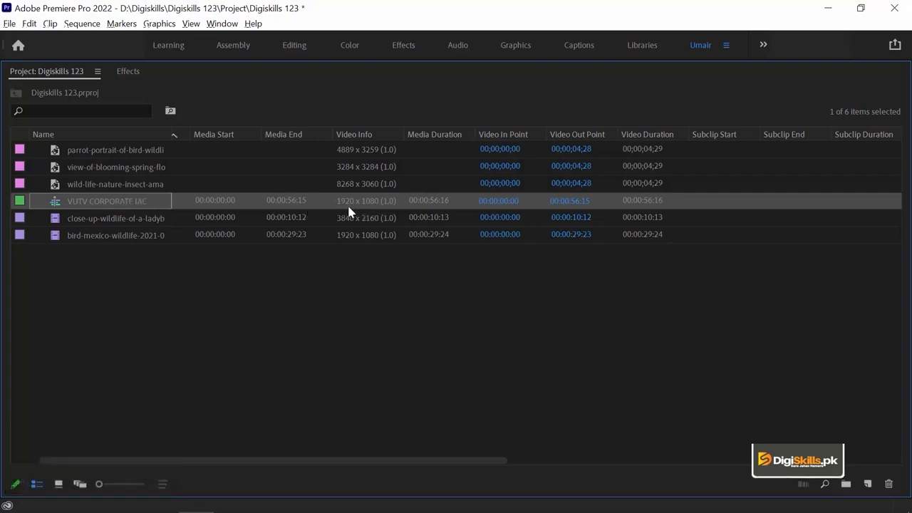
{"action": "mouse_move", "coordinate": [345, 210]}
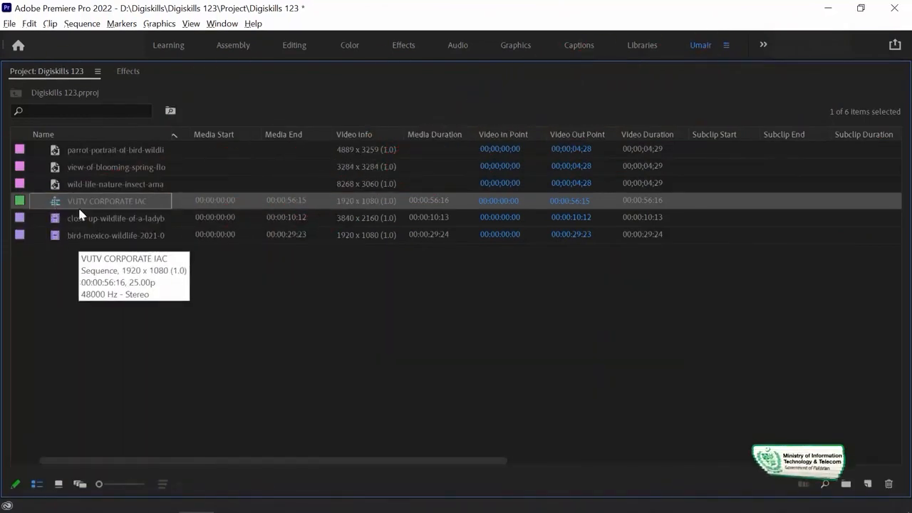
{"action": "left_click", "coordinate": [58, 204]}
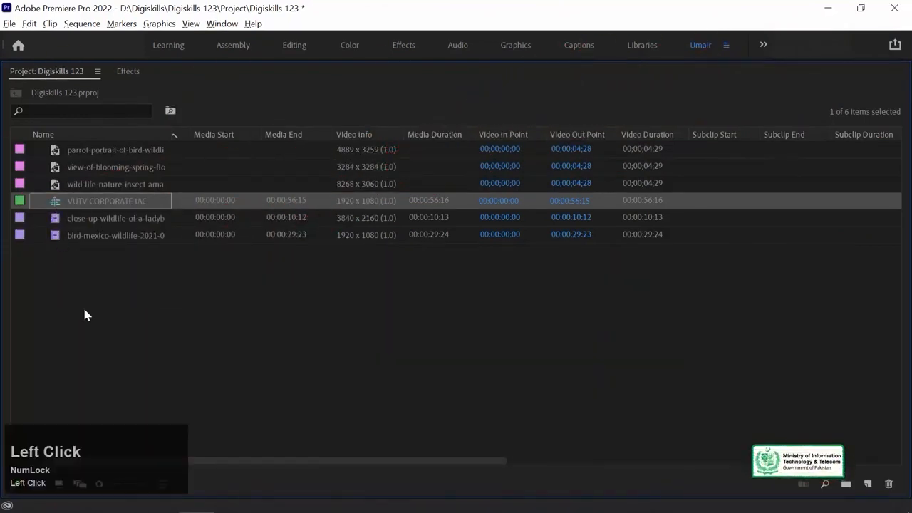
Restore the normal layout and mark the ladybug source clip with an In point at 00:00:01:17 and an Out point at 00:00:06:26.
{"action": "key", "text": "grave"}
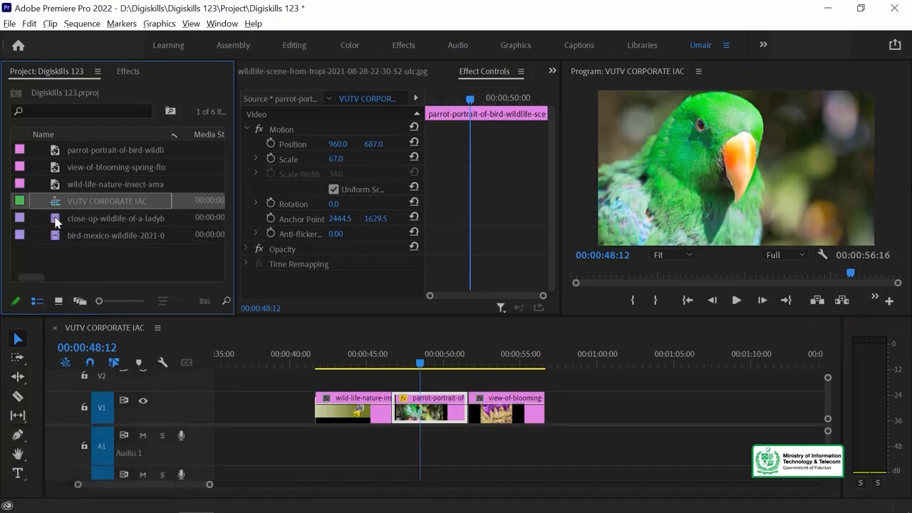
{"action": "double_click", "coordinate": [89, 221]}
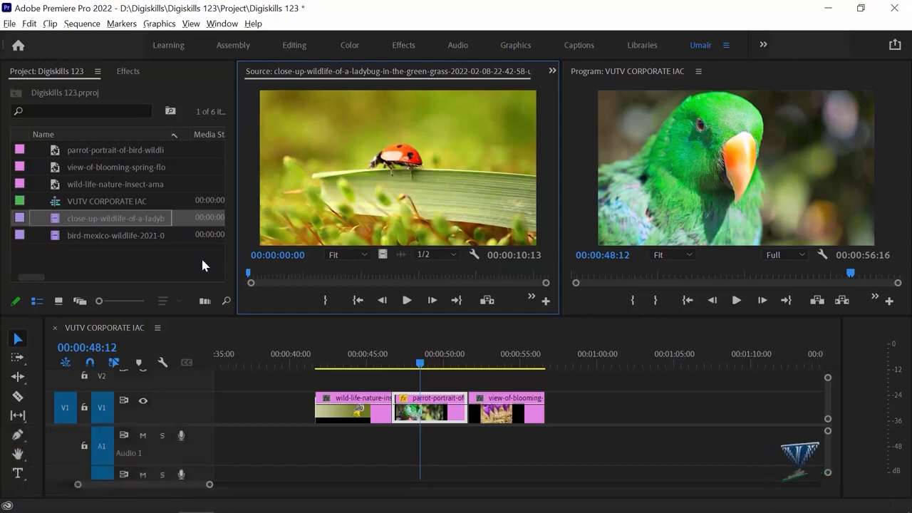
{"action": "key", "text": "space"}
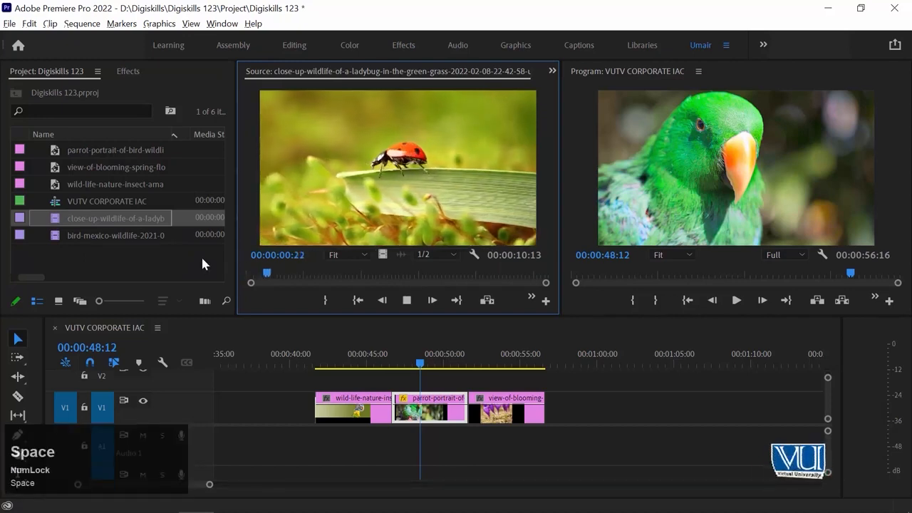
{"action": "key", "text": "i"}
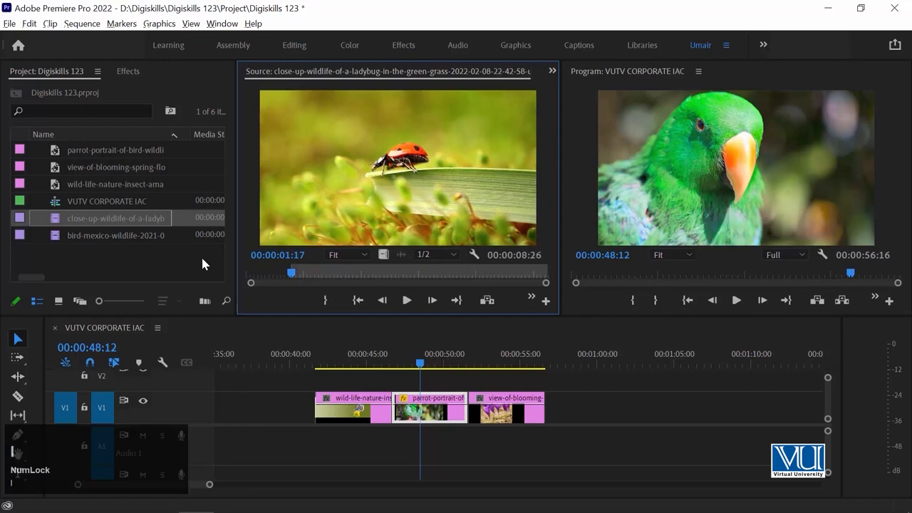
{"action": "key", "text": "space"}
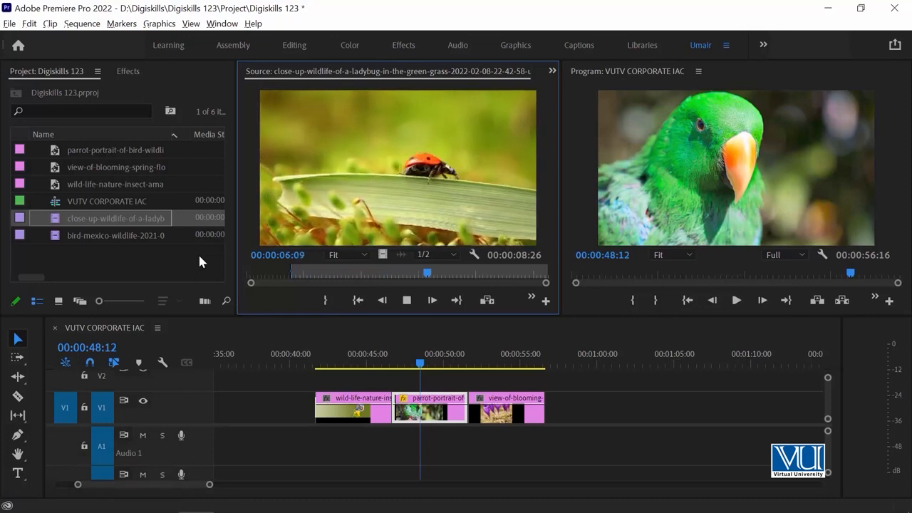
{"action": "key", "text": "space"}
{"action": "key", "text": "o"}
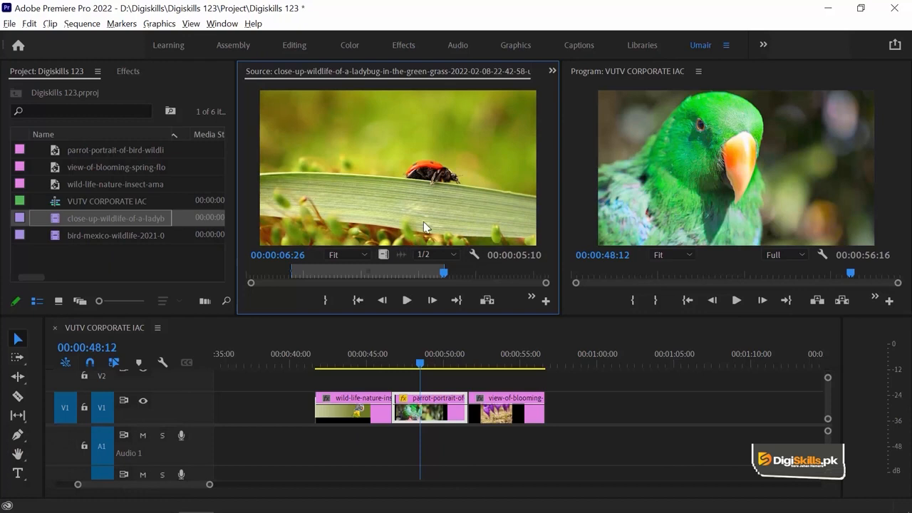
Place the marked ladybug section on V1 at about 00:01:01:00, beyond the still images, and scrub through it.
{"action": "left_click_drag", "start_coordinate": [365, 164], "coordinate": [614, 408]}
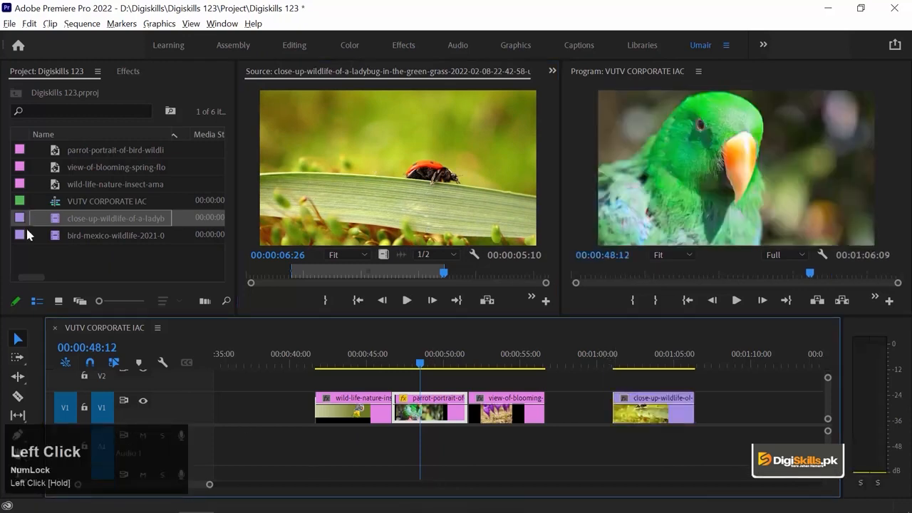
{"action": "left_click", "coordinate": [644, 360]}
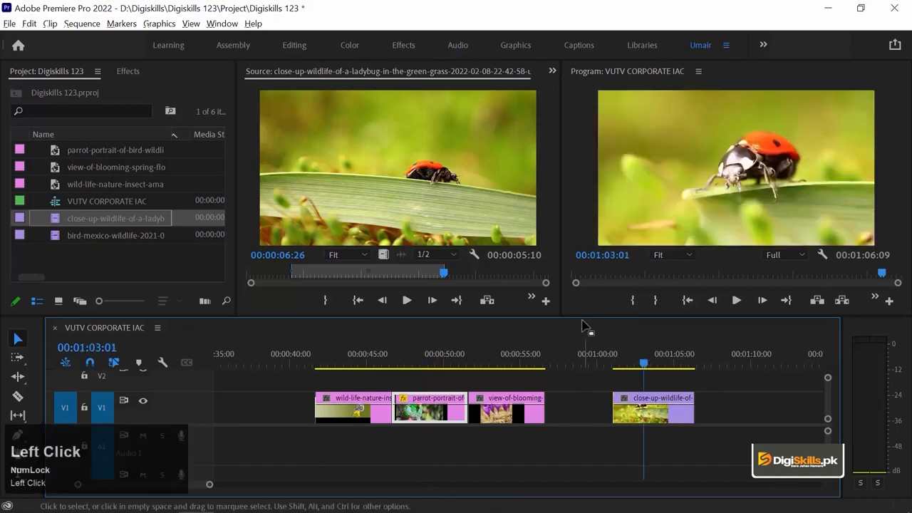
{"action": "left_click_drag", "start_coordinate": [638, 359], "coordinate": [619, 361]}
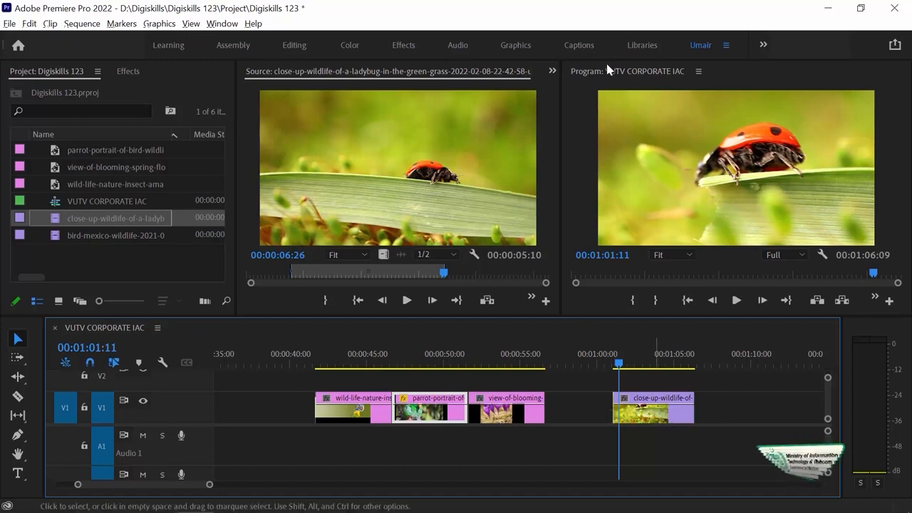
{"action": "left_click_drag", "start_coordinate": [633, 359], "coordinate": [654, 356]}
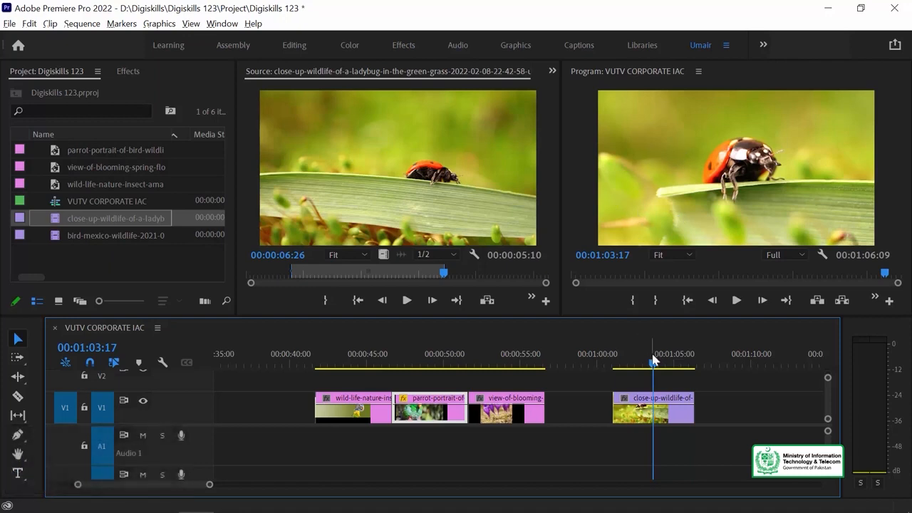
Open the bird-mexico clip as source and mark a 00:00:05:01 section with its Out point at 00:00:06:07.
{"action": "double_click", "coordinate": [58, 237]}
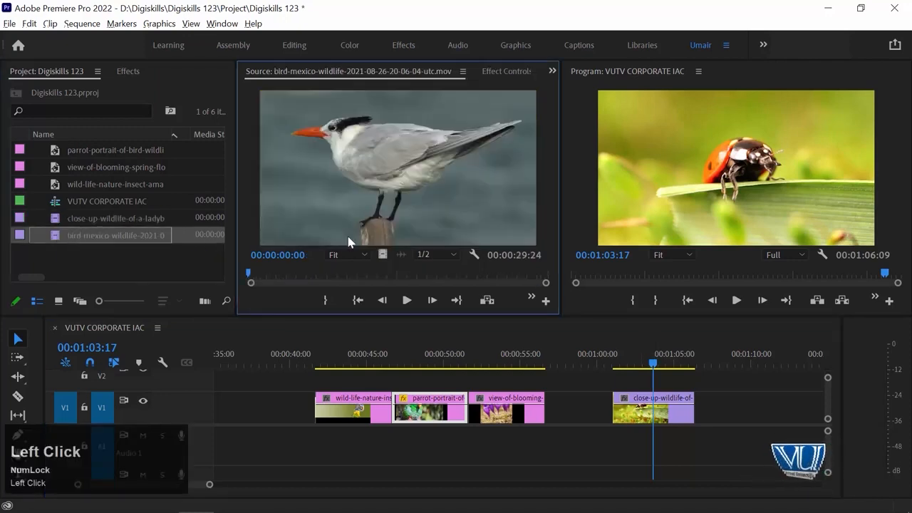
{"action": "key", "text": "space"}
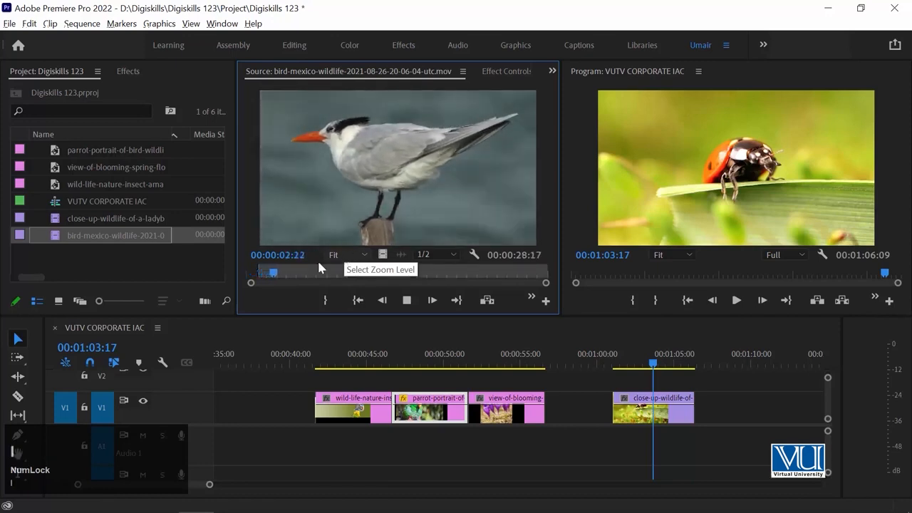
{"action": "key", "text": "space"}
{"action": "left_click_drag", "start_coordinate": [282, 271], "coordinate": [311, 276]}
{"action": "key", "text": "o"}
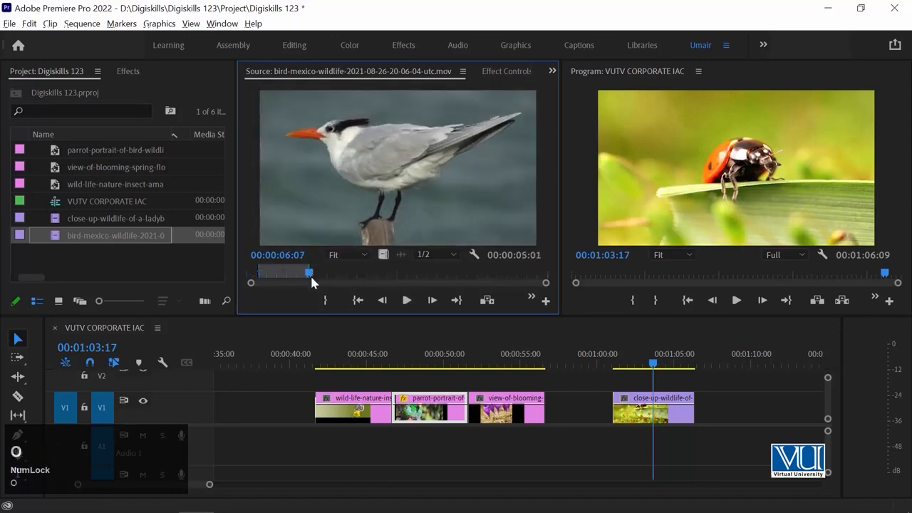
Place the marked bird section on V1 directly after the ladybug clip and play the sequence across the cut.
{"action": "left_click_drag", "start_coordinate": [676, 331], "coordinate": [700, 408]}
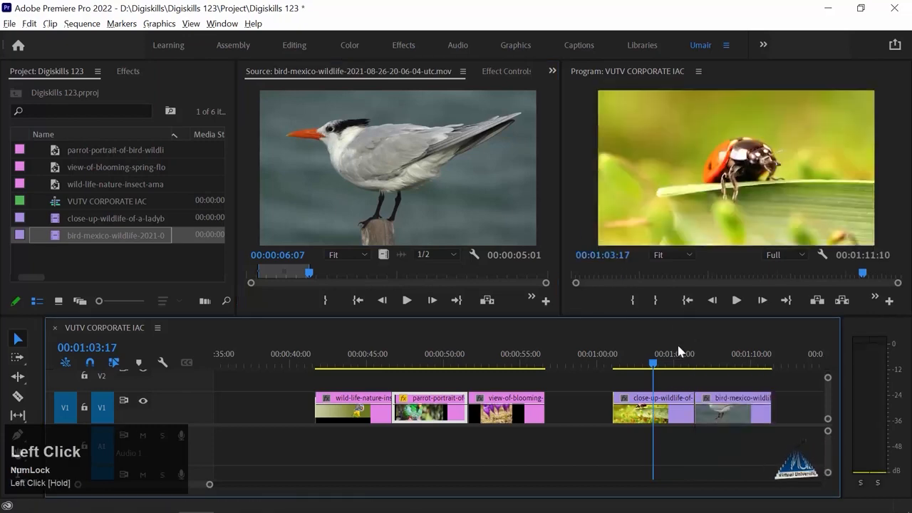
{"action": "left_click", "coordinate": [657, 358]}
{"action": "left_click_drag", "start_coordinate": [662, 359], "coordinate": [666, 358]}
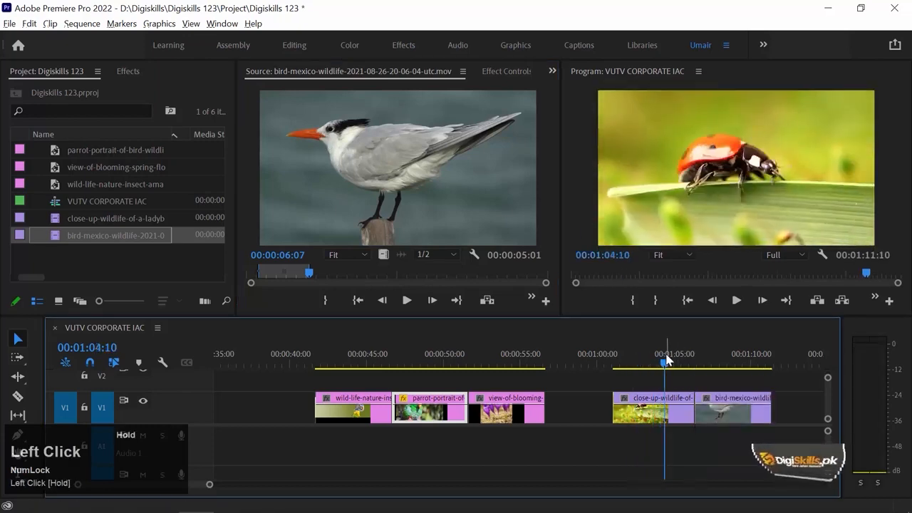
{"action": "key", "text": "space"}
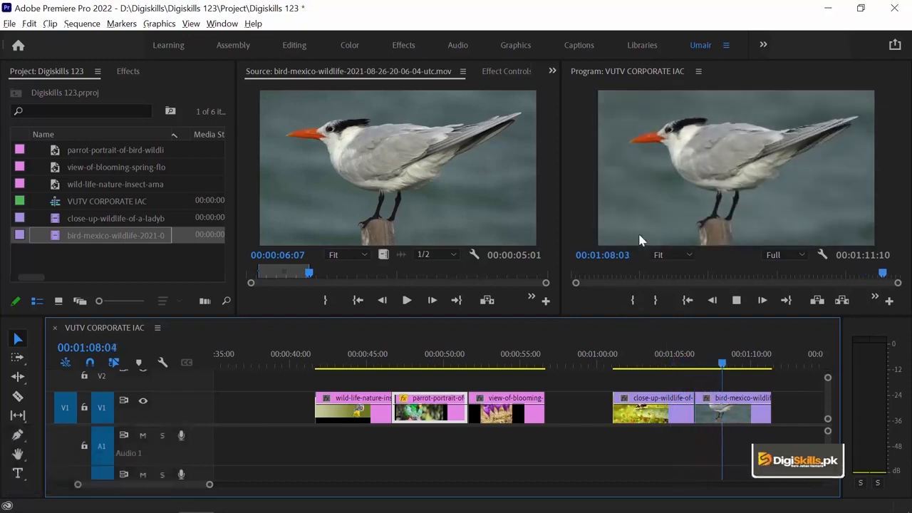
{"action": "key", "text": "space"}
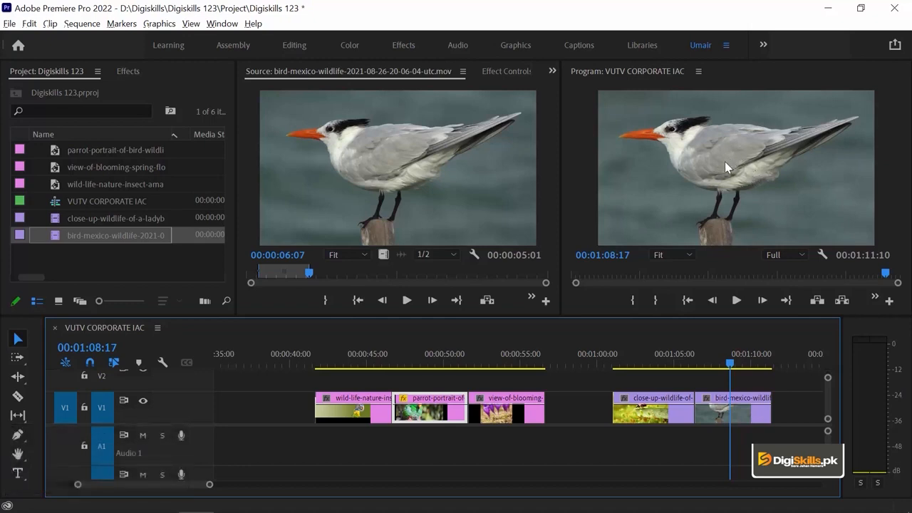
Select the ladybug clip at about 00:01:02:11 in the timeline and set its Scale to 50 in Effect Controls.
{"action": "left_click", "coordinate": [657, 362]}
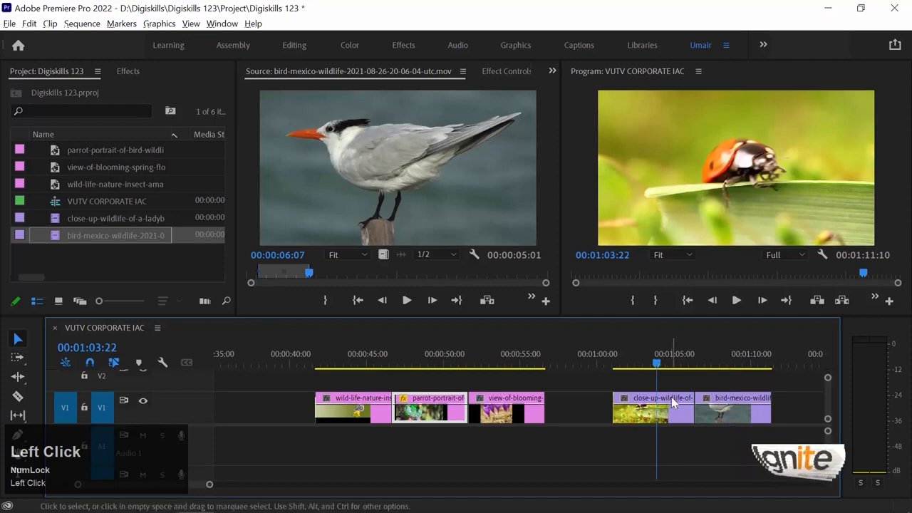
{"action": "left_click", "coordinate": [649, 362]}
{"action": "left_click_drag", "start_coordinate": [650, 364], "coordinate": [638, 364]}
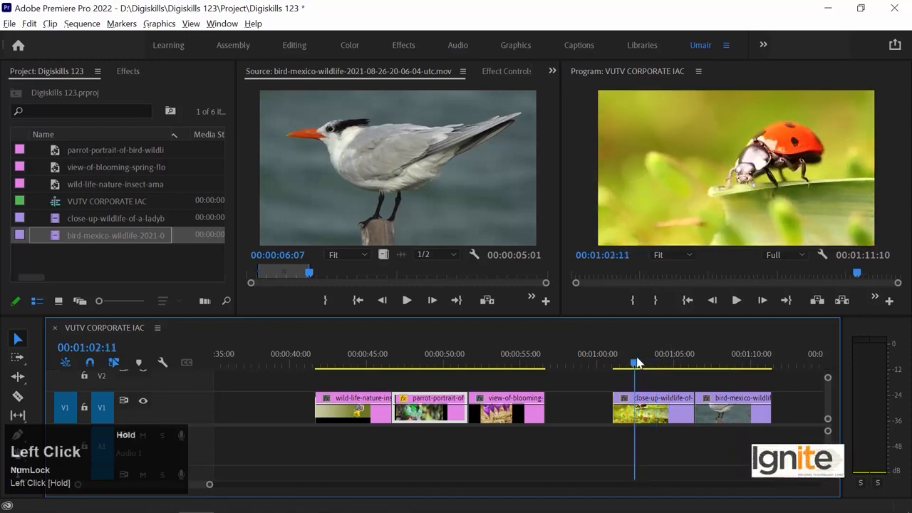
{"action": "left_click", "coordinate": [656, 418]}
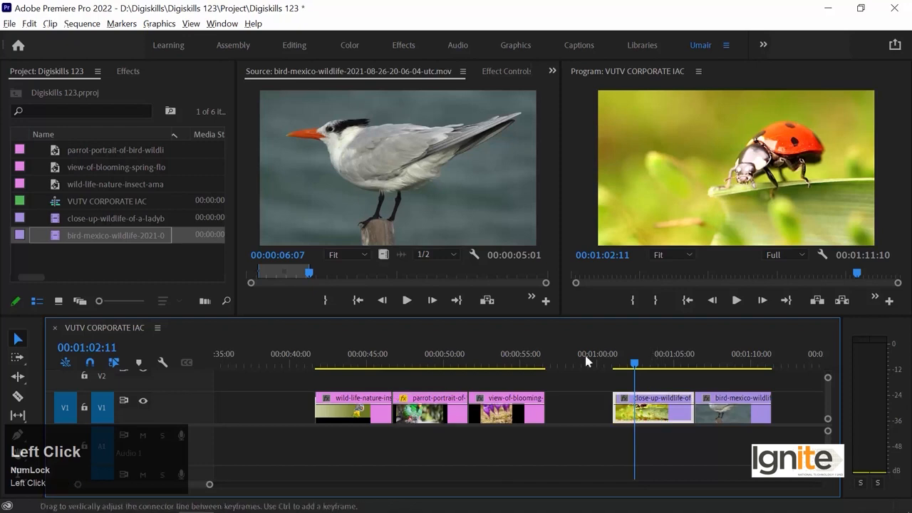
{"action": "left_click", "coordinate": [513, 70]}
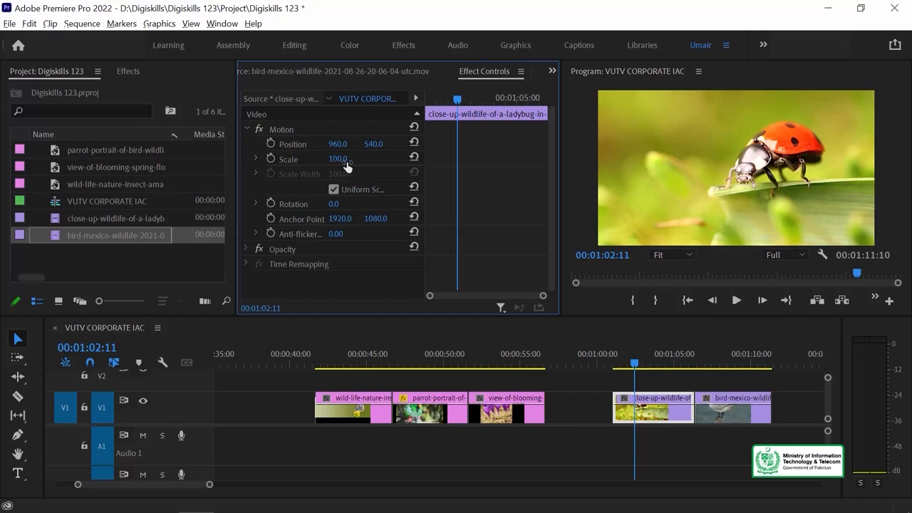
{"action": "left_click_drag", "start_coordinate": [346, 165], "coordinate": [314, 166]}
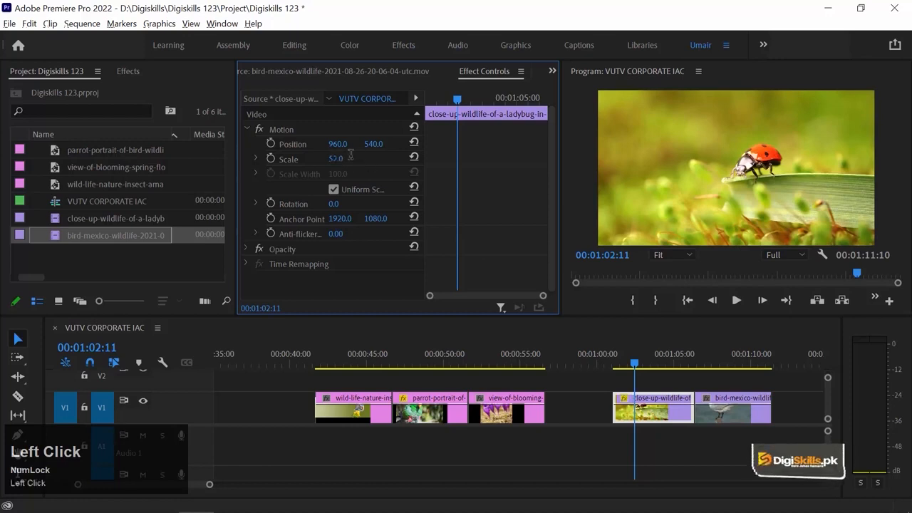
{"action": "left_click", "coordinate": [280, 132]}
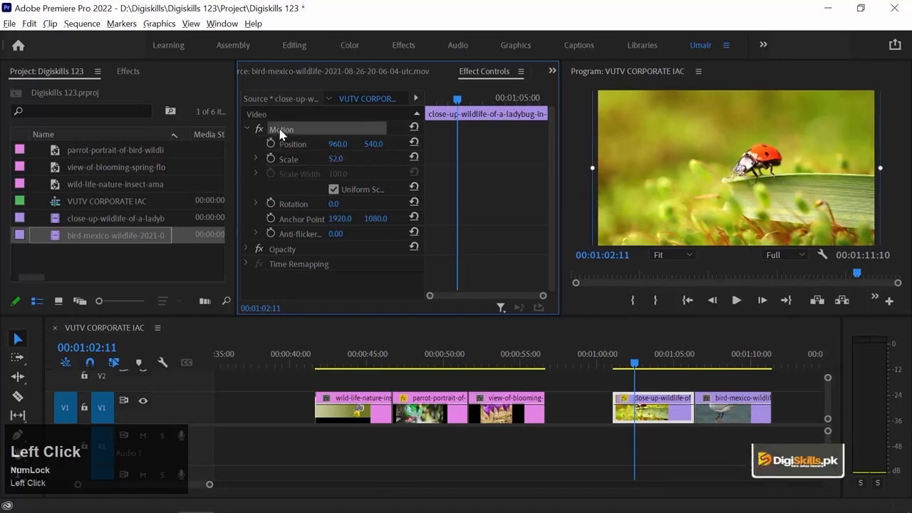
{"action": "type", "text": "50"}
{"action": "key", "text": "Return"}
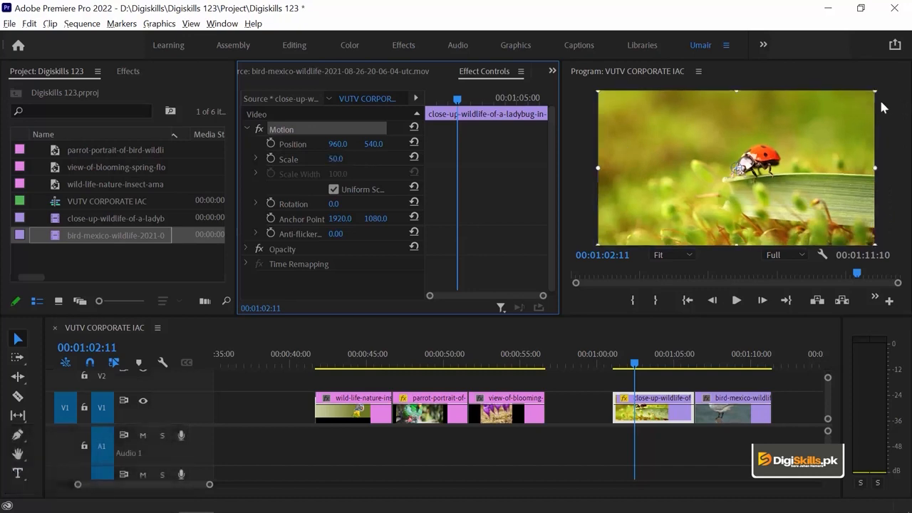
Reset the ladybug clip's Scale to its default and set it to 50 again.
{"action": "left_click", "coordinate": [647, 374]}
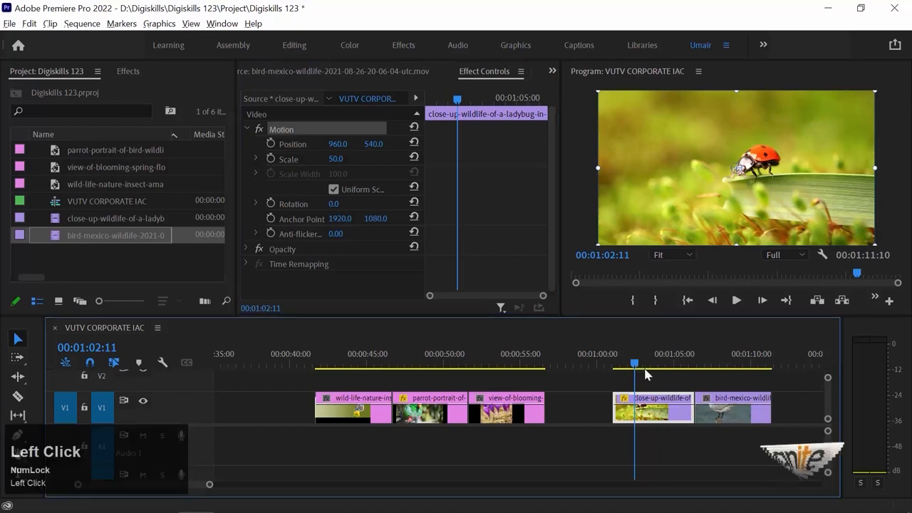
{"action": "left_click", "coordinate": [648, 377]}
{"action": "left_click", "coordinate": [648, 411]}
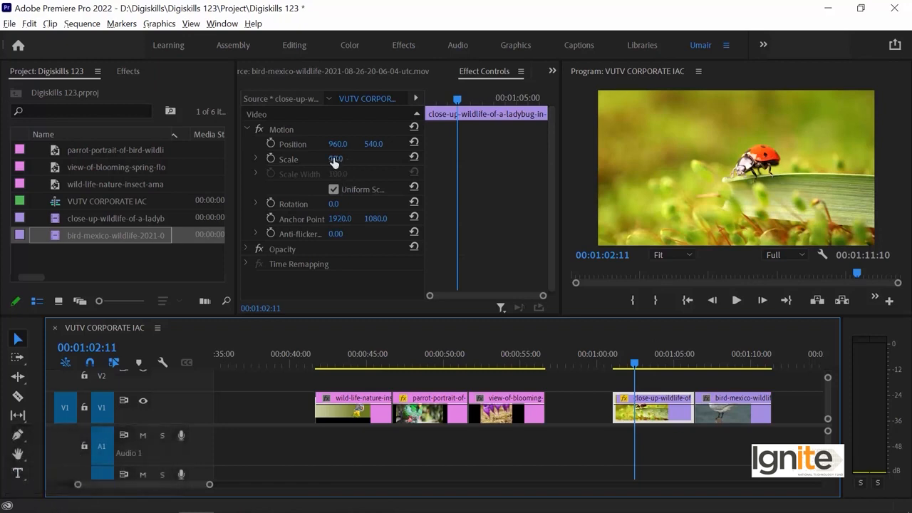
{"action": "left_click", "coordinate": [414, 159]}
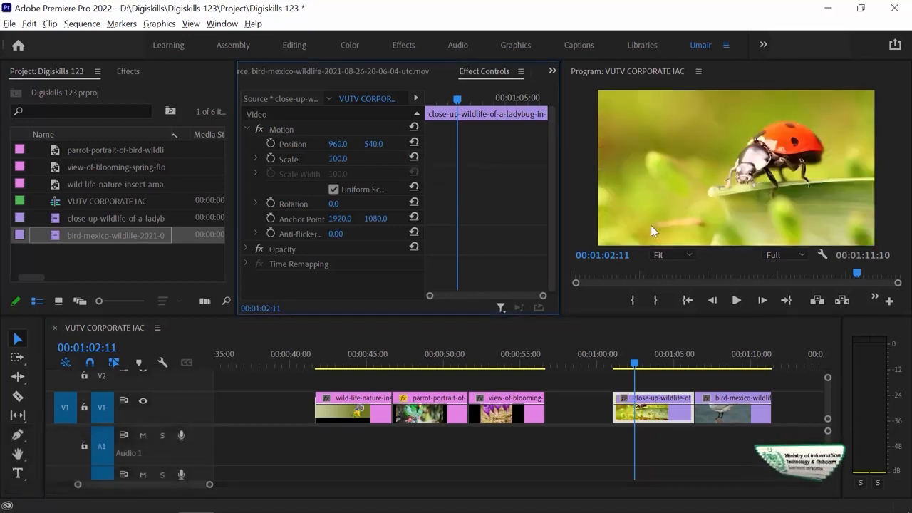
{"action": "left_click", "coordinate": [339, 158]}
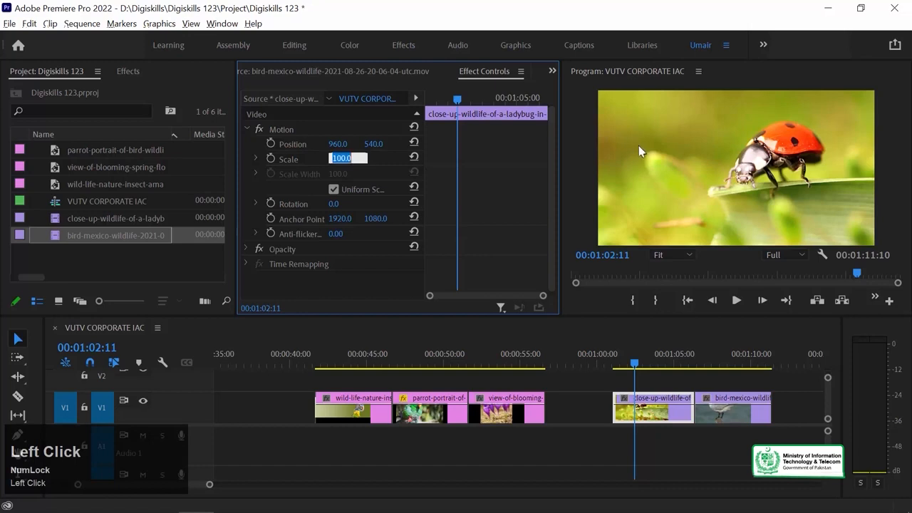
{"action": "type", "text": "50"}
{"action": "key", "text": "Return"}
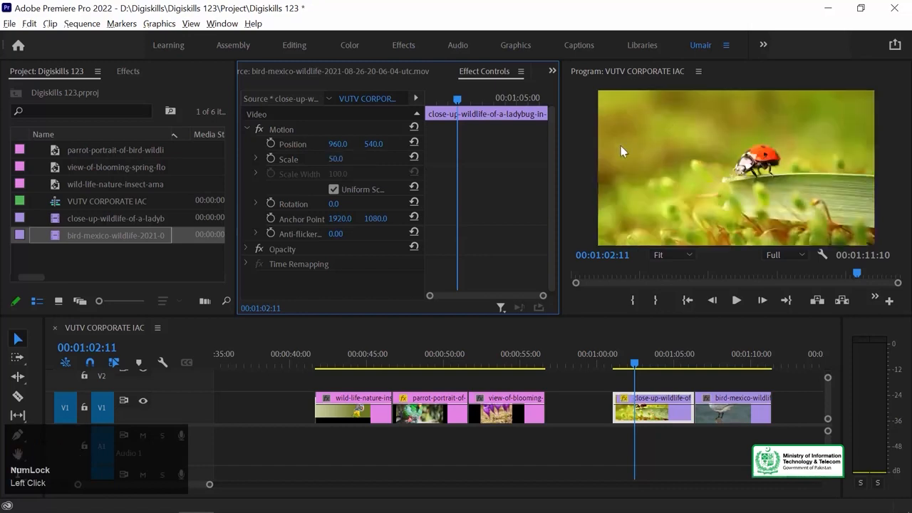
Play the sequence from the ladybug clip across the cut into the bird clip to check the framing.
{"action": "left_click", "coordinate": [648, 362]}
{"action": "key", "text": "space"}
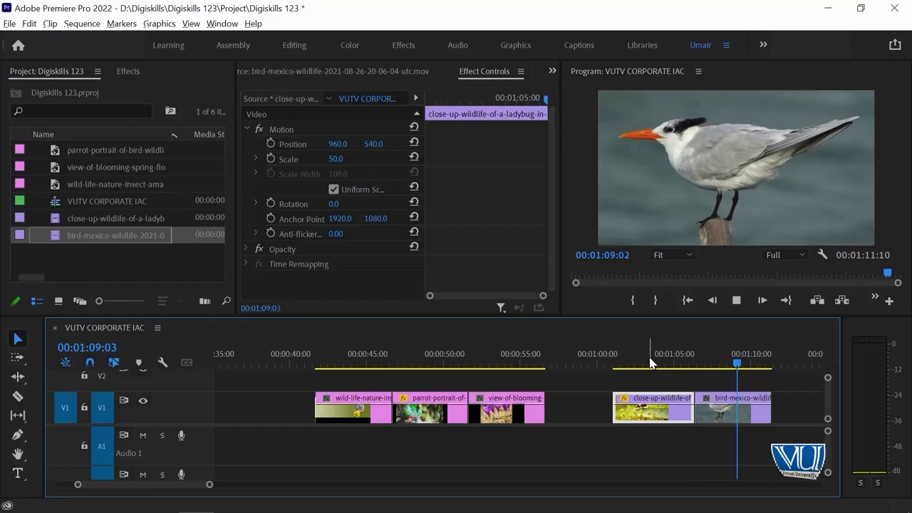
{"action": "key", "text": "space"}
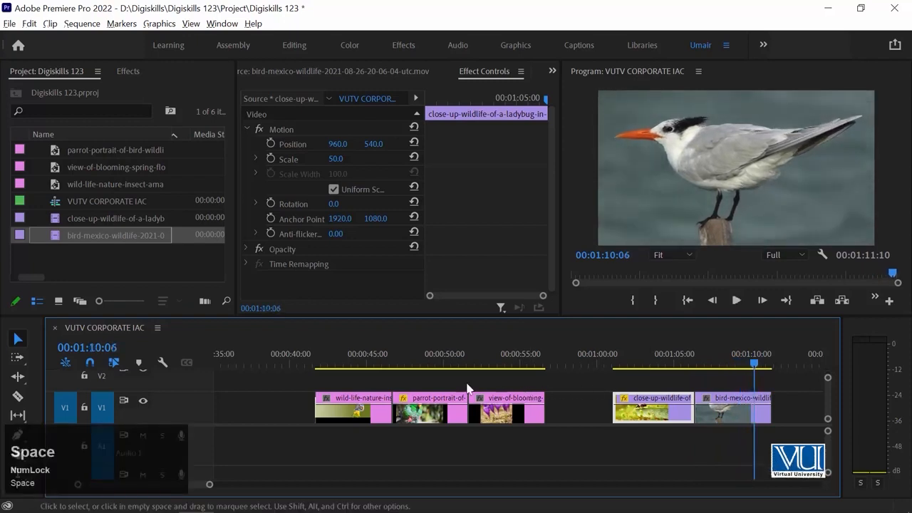
Select the butterfly image at about 00:00:43:16, set its Scale to 25, and revisit the ladybug clip for comparison.
{"action": "left_click", "coordinate": [346, 350]}
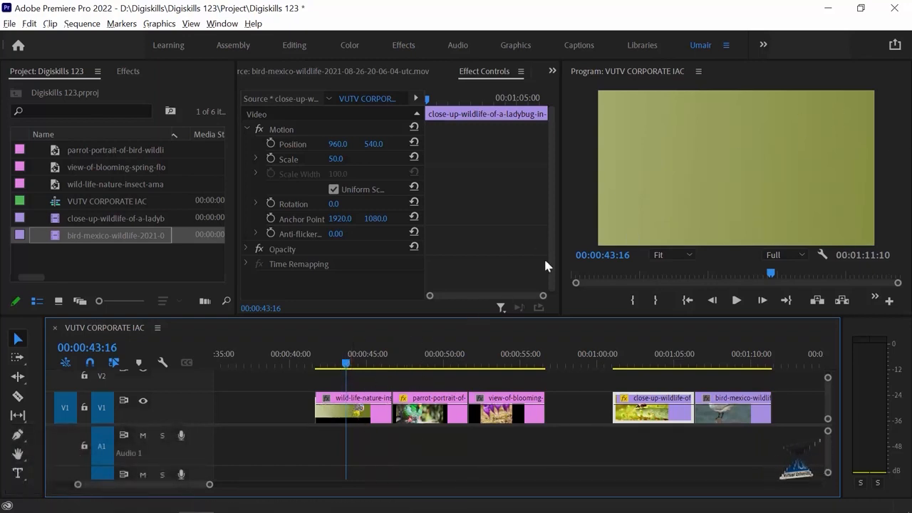
{"action": "left_click", "coordinate": [362, 416]}
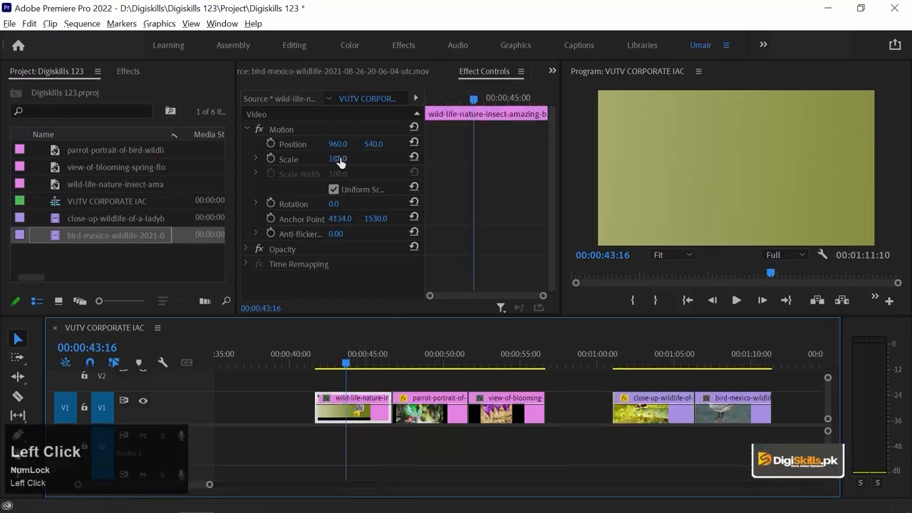
{"action": "left_click_drag", "start_coordinate": [339, 159], "coordinate": [303, 159]}
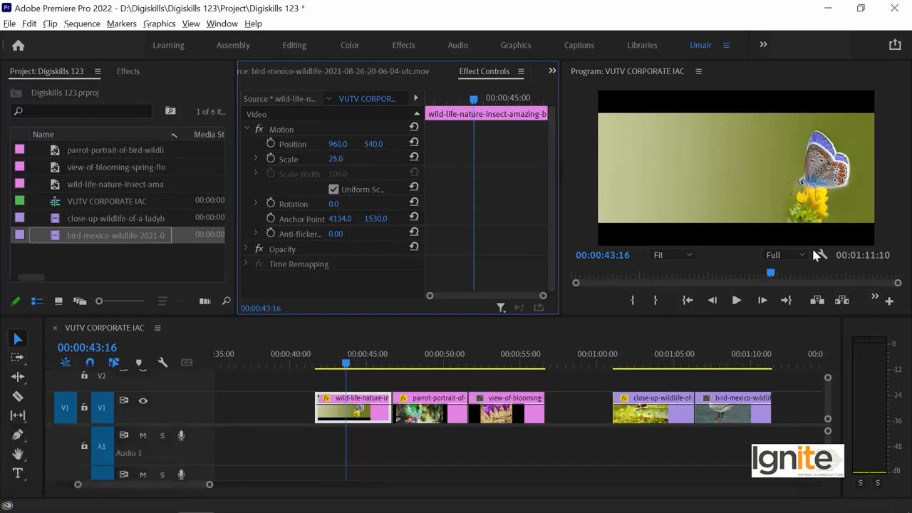
{"action": "left_click", "coordinate": [649, 356]}
{"action": "left_click", "coordinate": [643, 407]}
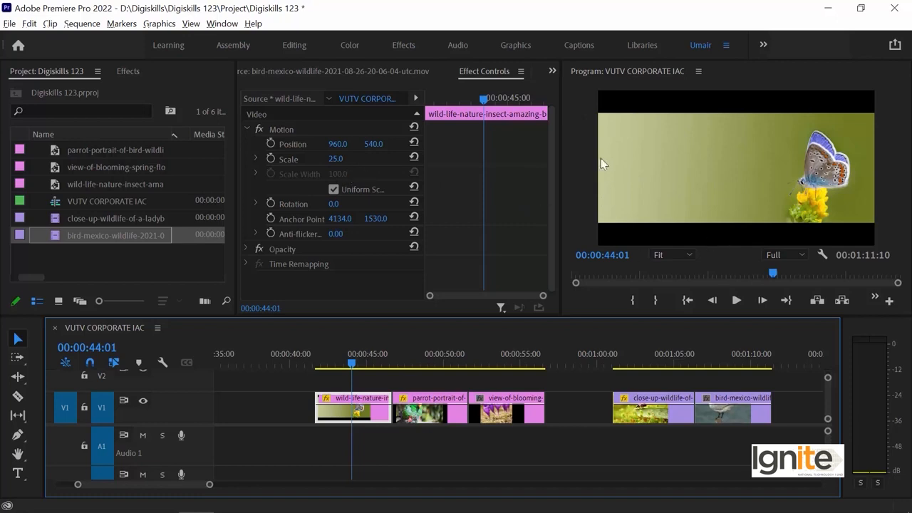
Enlarge the butterfly image to a Scale of 35 and set its horizontal Position to 492 to reframe the butterfly.
{"action": "left_click", "coordinate": [335, 164]}
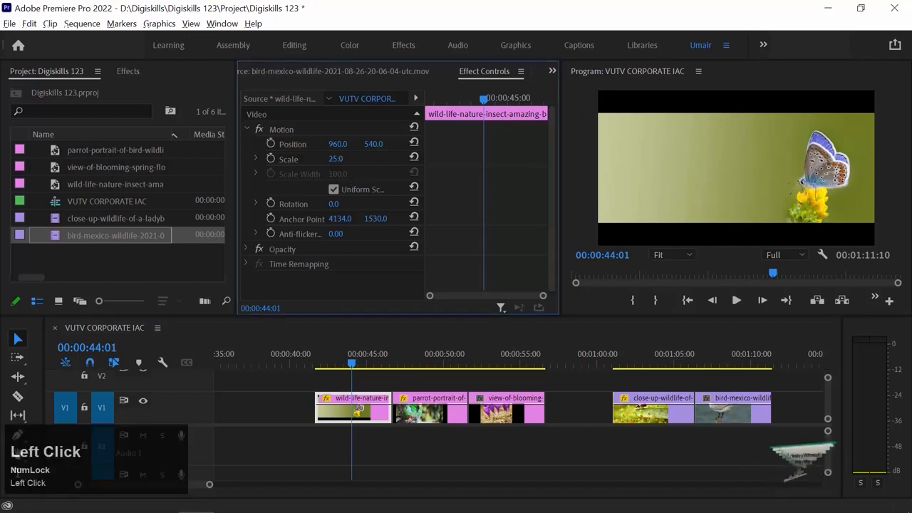
{"action": "left_click_drag", "start_coordinate": [335, 159], "coordinate": [338, 158]}
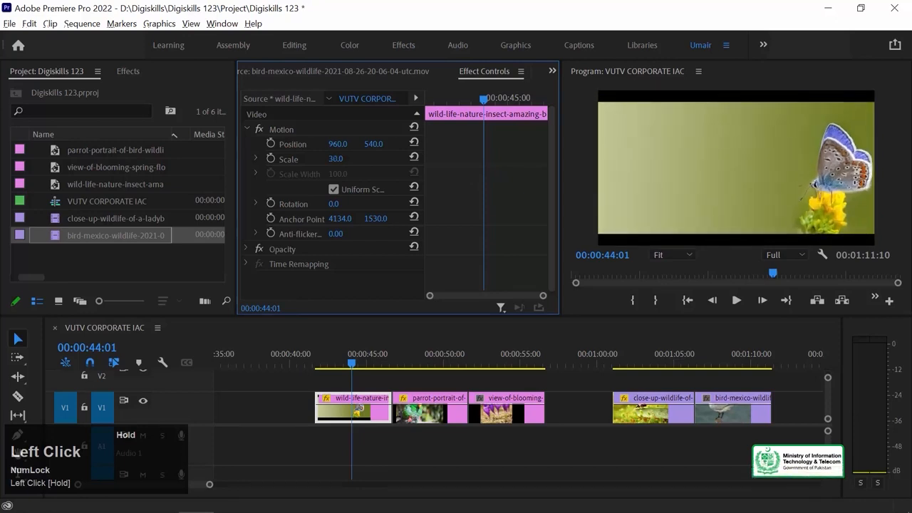
{"action": "left_click", "coordinate": [326, 158]}
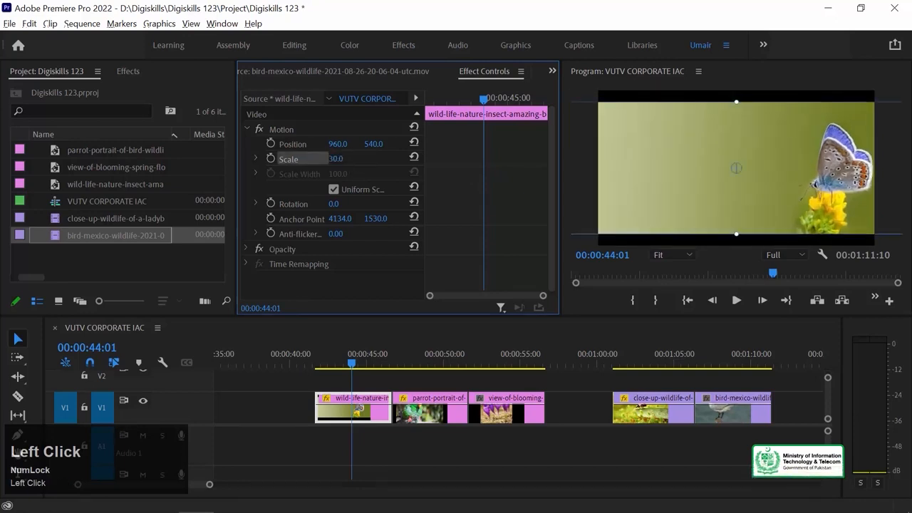
{"action": "left_click_drag", "start_coordinate": [335, 159], "coordinate": [339, 159]}
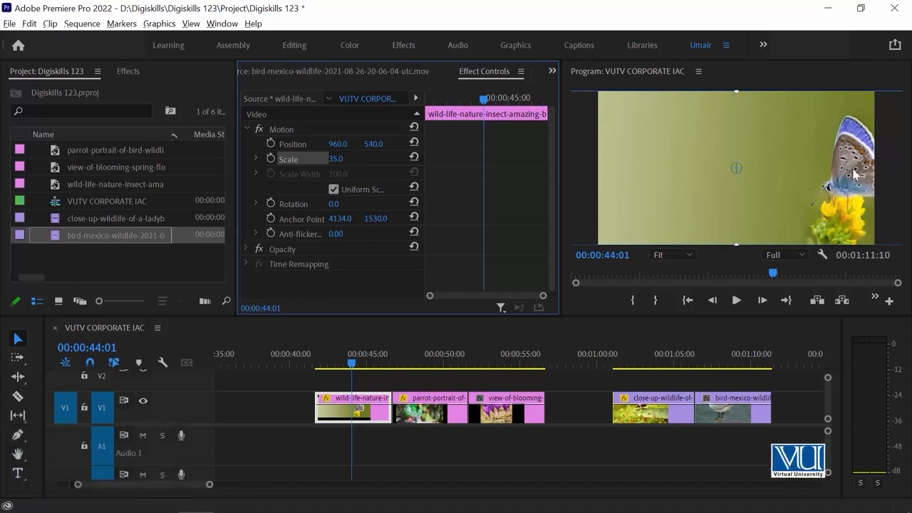
{"action": "left_click_drag", "start_coordinate": [342, 146], "coordinate": [2, 146]}
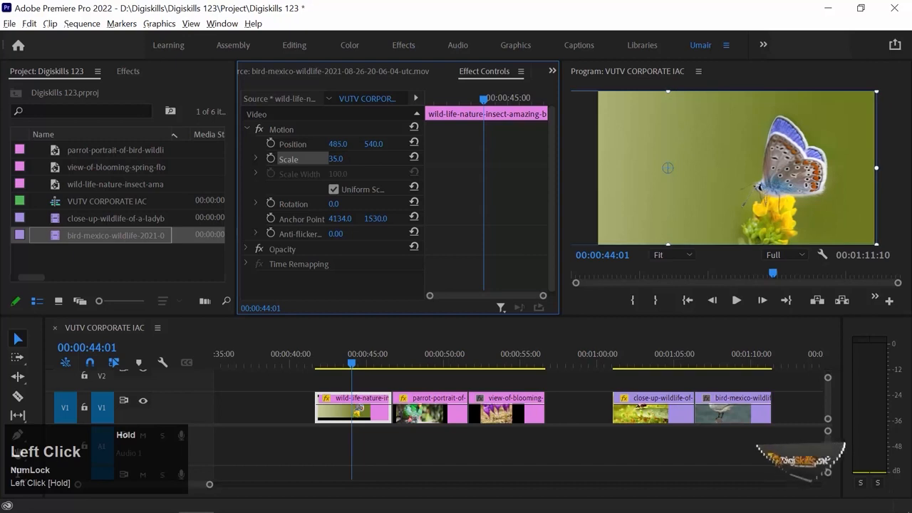
{"action": "left_click_drag", "start_coordinate": [3, 146], "coordinate": [8, 146]}
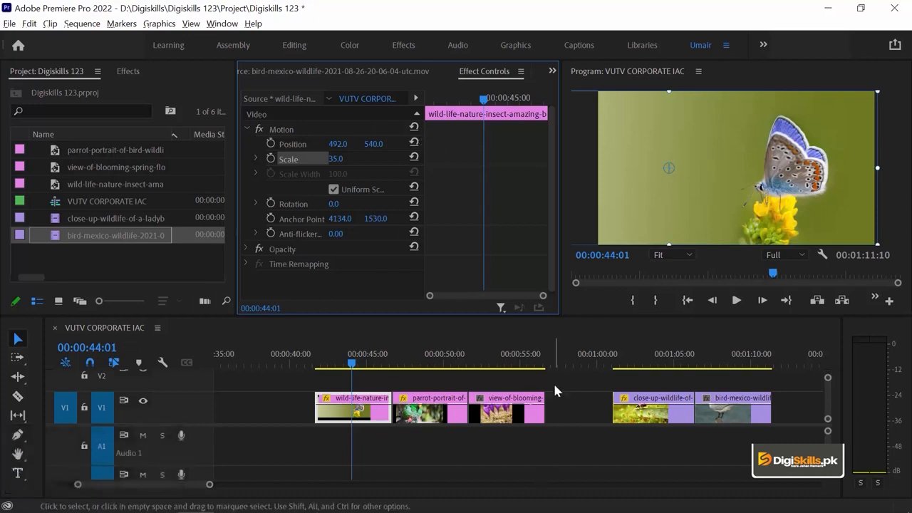
Reset the butterfly image's Motion settings and undo the reset, and toggle its Motion effect off and back on.
{"action": "left_click", "coordinate": [413, 127]}
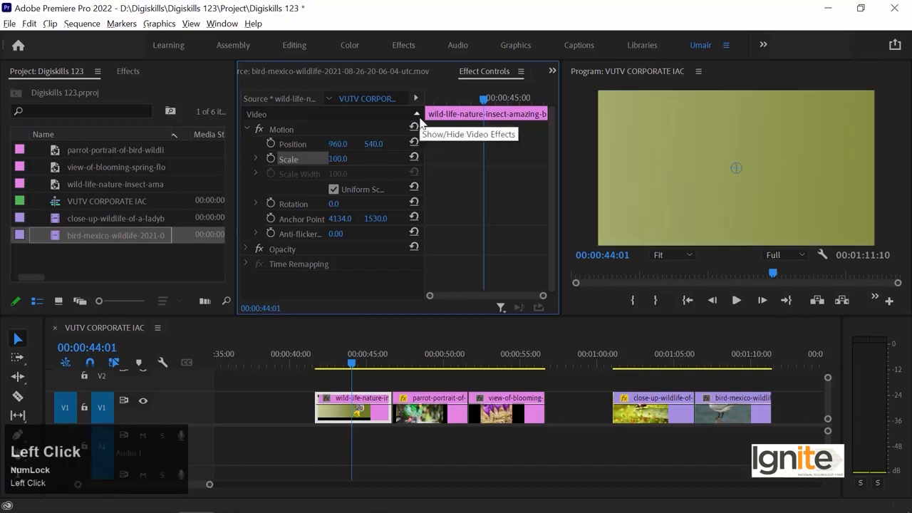
{"action": "key", "text": "ctrl+z"}
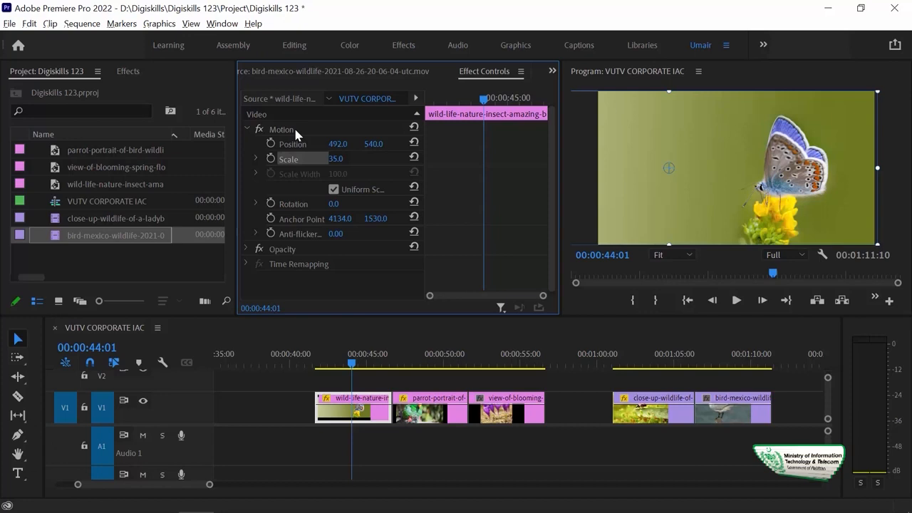
{"action": "left_click", "coordinate": [256, 133]}
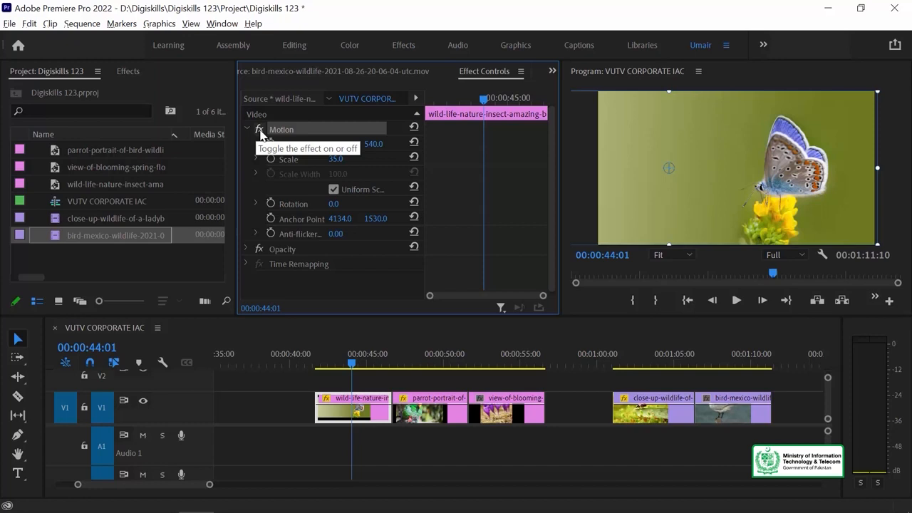
{"action": "left_click", "coordinate": [260, 130]}
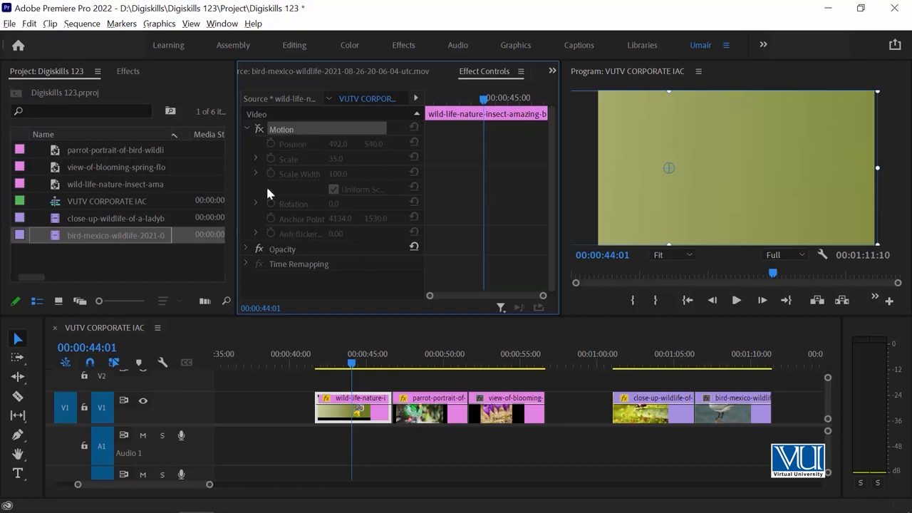
{"action": "left_click", "coordinate": [260, 130]}
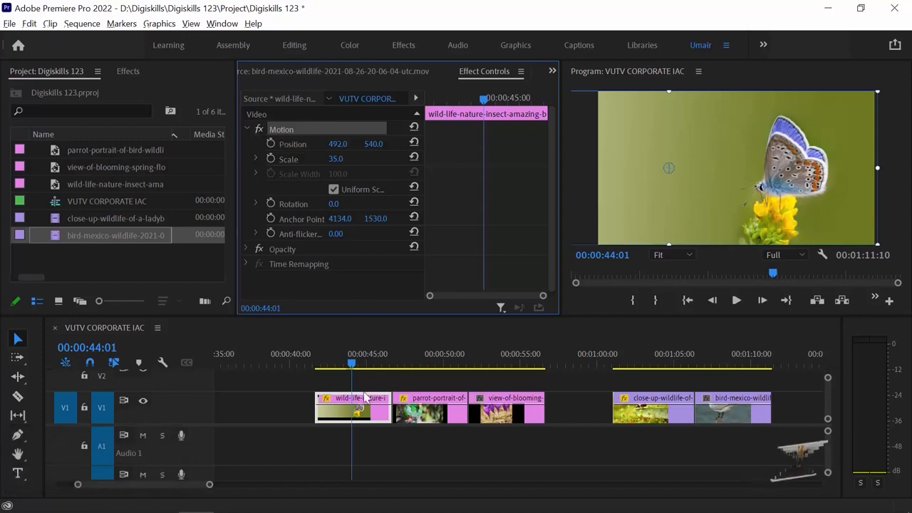
Set the parrot image's Scale to 63 at about 00:00:48:10, and undo a further trial enlargement to 83.
{"action": "left_click_drag", "start_coordinate": [372, 358], "coordinate": [418, 364]}
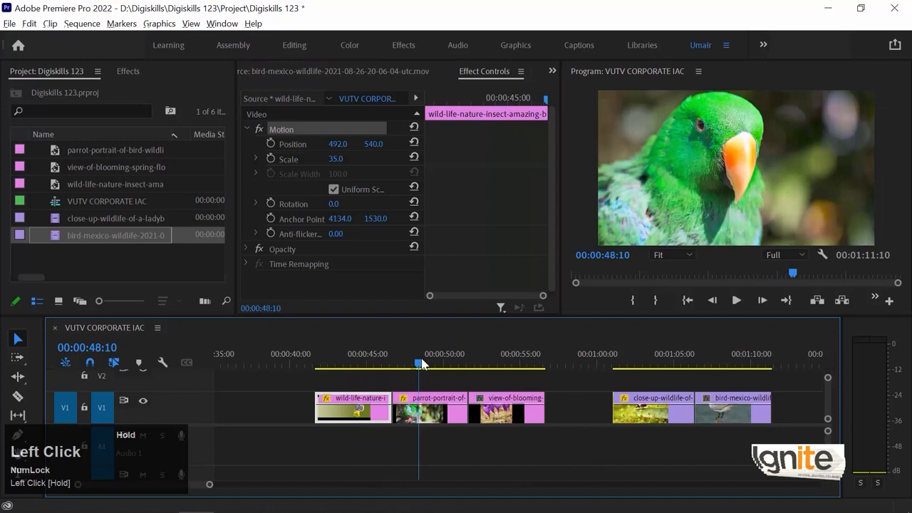
{"action": "left_click", "coordinate": [443, 417]}
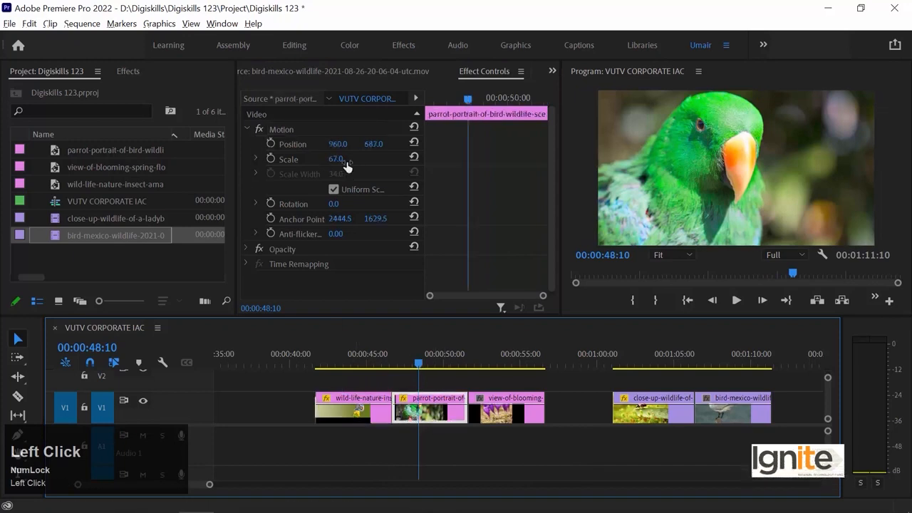
{"action": "mouse_move", "coordinate": [339, 162]}
{"action": "left_mouse_down"}
{"action": "mouse_move", "coordinate": [322, 163]}
{"action": "mouse_move", "coordinate": [356, 162]}
{"action": "mouse_move", "coordinate": [345, 162]}
{"action": "left_mouse_up"}
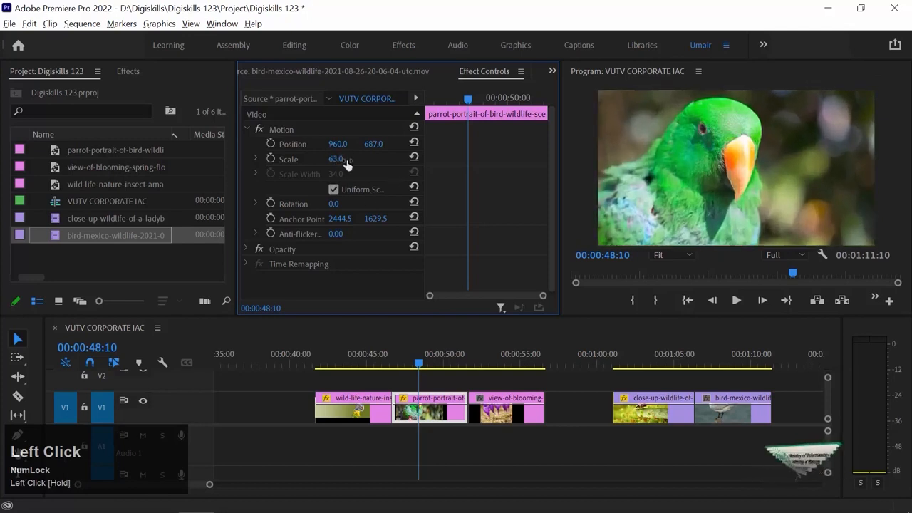
{"action": "left_click_drag", "start_coordinate": [340, 159], "coordinate": [375, 146]}
{"action": "key", "text": "ctrl+z"}
{"action": "key", "text": "ctrl+z"}
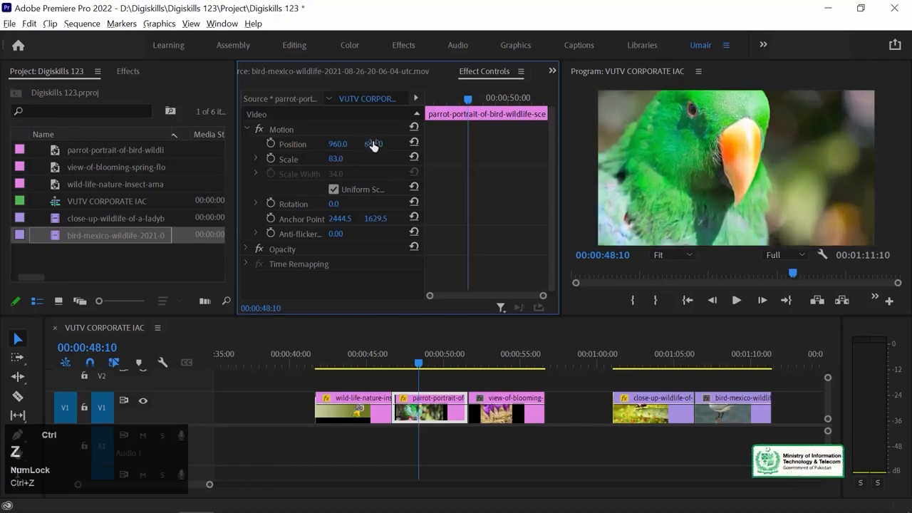
Select the crocus flower image at about 00:00:53:01, set its vertical Position to 568, and set its Scale to 65.
{"action": "left_click", "coordinate": [489, 354]}
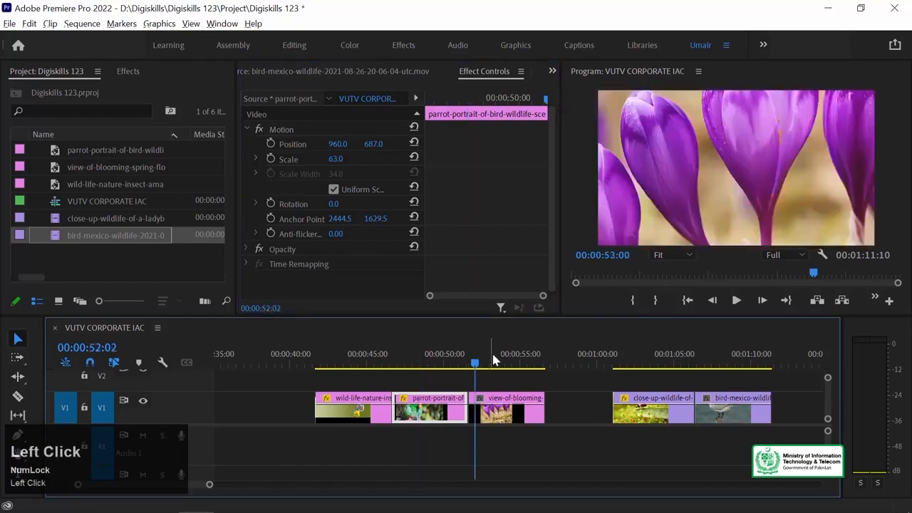
{"action": "left_click", "coordinate": [513, 414]}
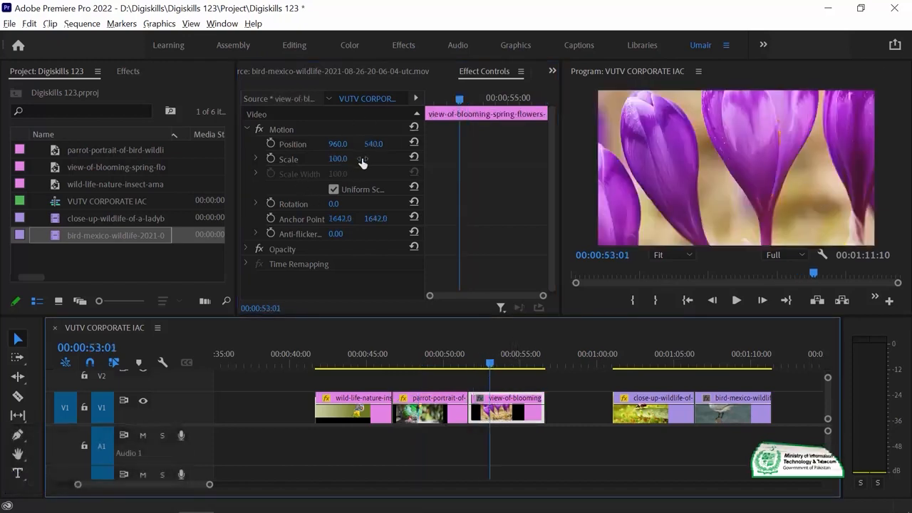
{"action": "left_click_drag", "start_coordinate": [344, 162], "coordinate": [316, 162]}
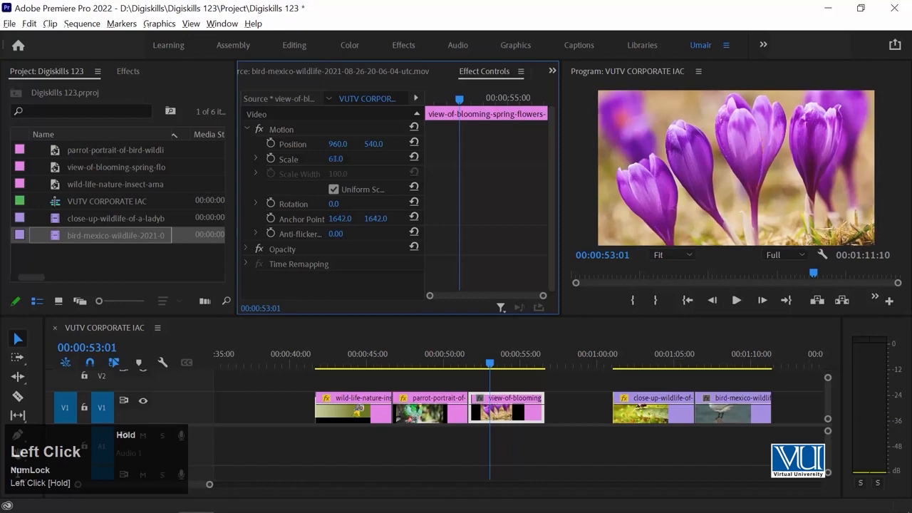
{"action": "left_click_drag", "start_coordinate": [374, 144], "coordinate": [392, 144]}
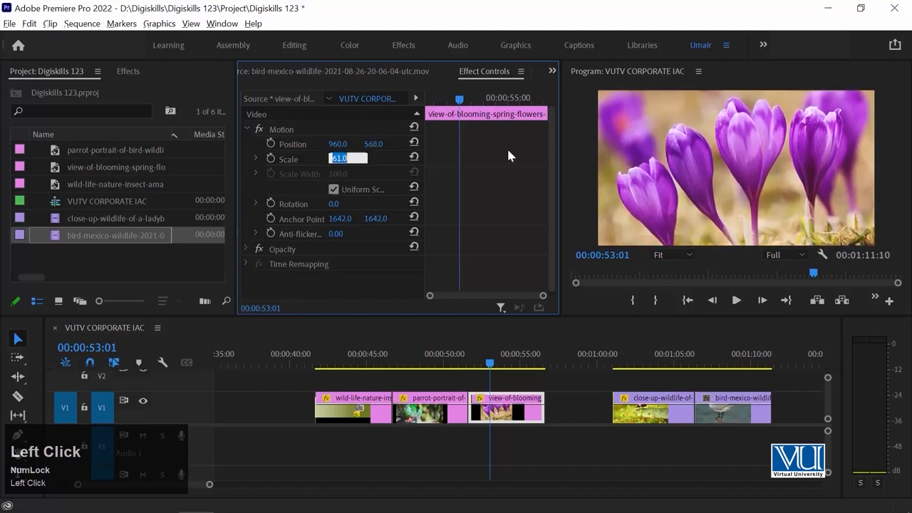
{"action": "type", "text": "65"}
{"action": "key", "text": "Return"}
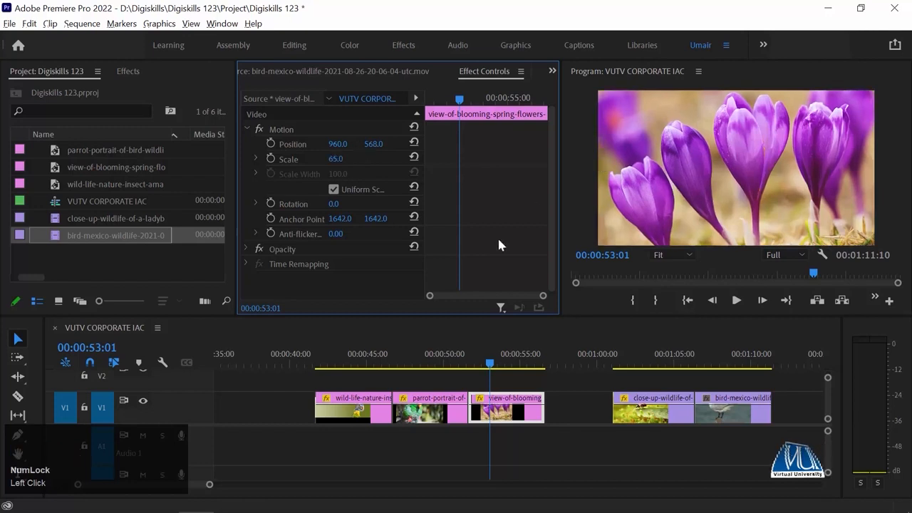
Try rotating the flower image by 10°, undo it, and set its Rotation to 11°.
{"action": "left_click_drag", "start_coordinate": [333, 203], "coordinate": [340, 204]}
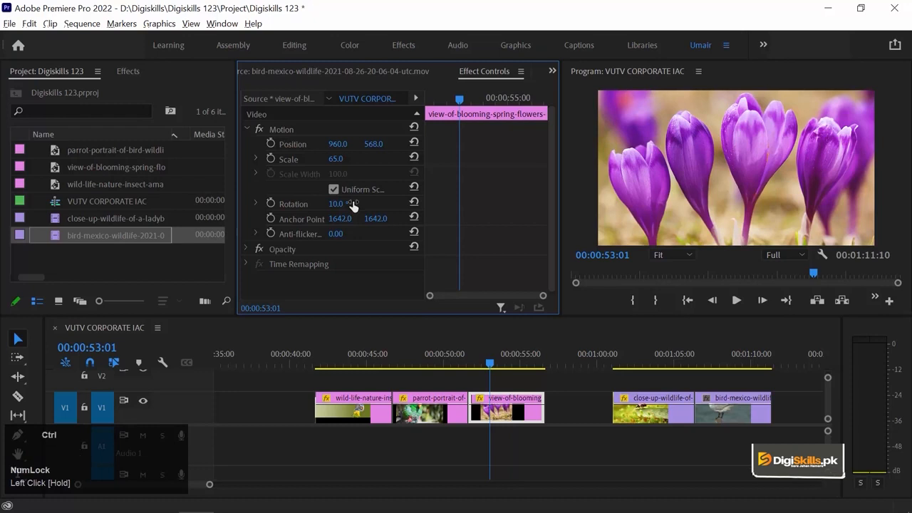
{"action": "key", "text": "ctrl+z"}
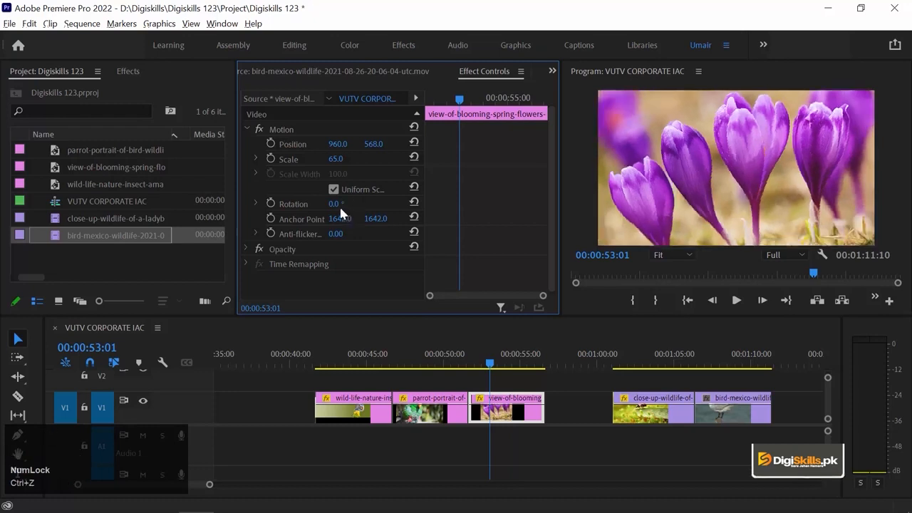
{"action": "left_click_drag", "start_coordinate": [337, 205], "coordinate": [345, 205]}
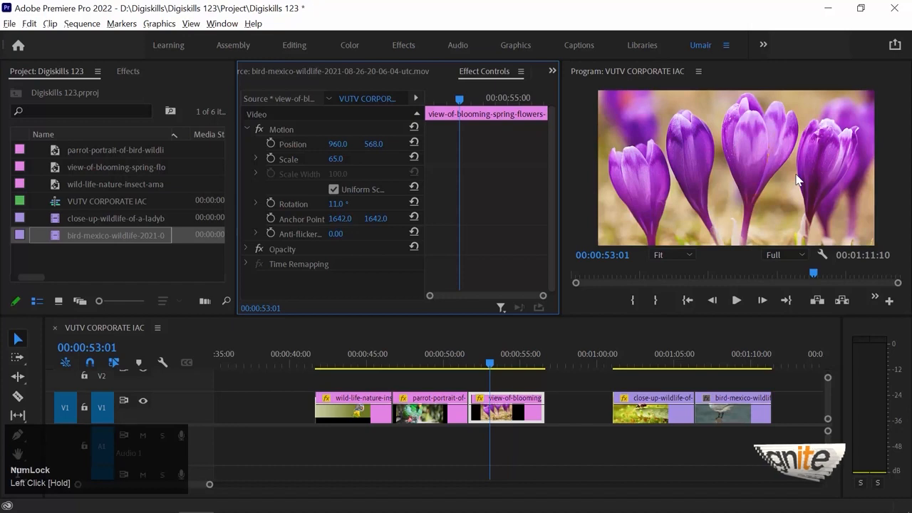
Ripple-delete the empty gap between the flower image and the ladybug clip.
{"action": "right_click", "coordinate": [580, 410]}
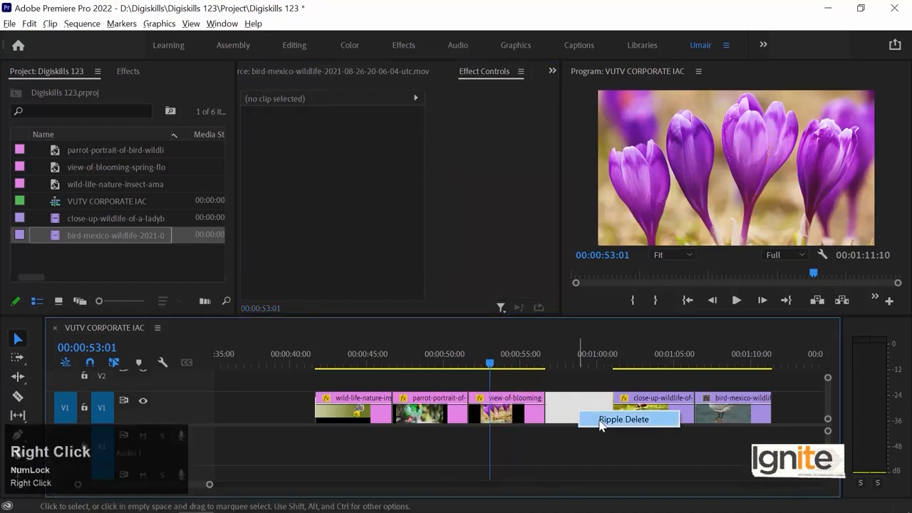
{"action": "left_click", "coordinate": [613, 420]}
Review the start of each clip from the butterfly image onward, and select the bird video at 00:01:05:00.
{"action": "left_click", "coordinate": [438, 363]}
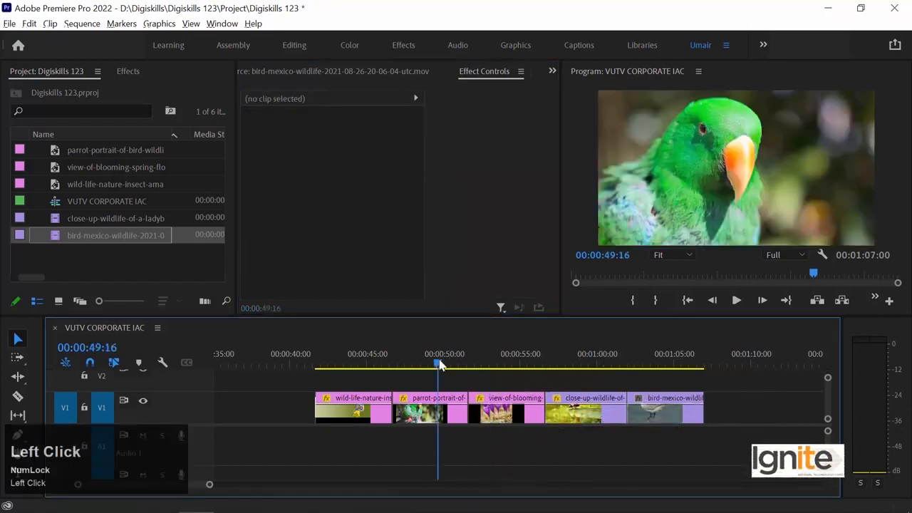
{"action": "key", "text": "minus"}
{"action": "key", "text": "Up"}
{"action": "key", "text": "Up"}
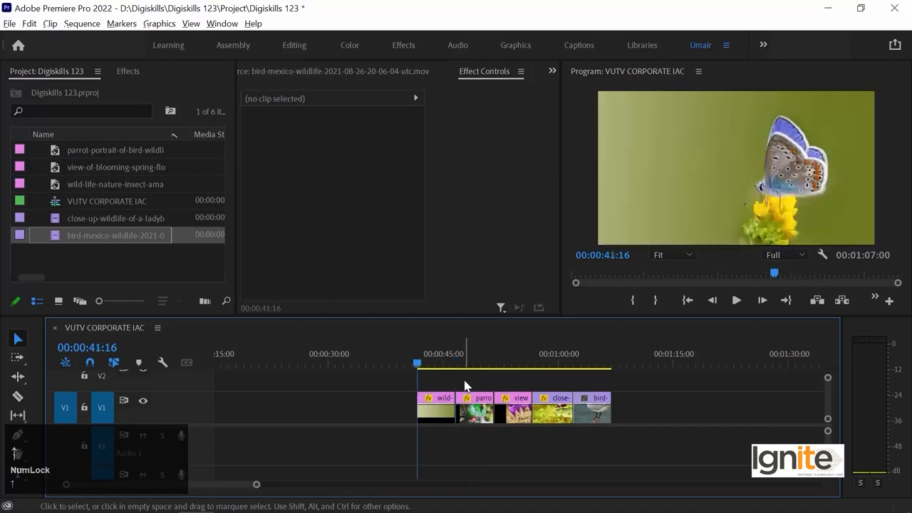
{"action": "key", "text": "Down"}
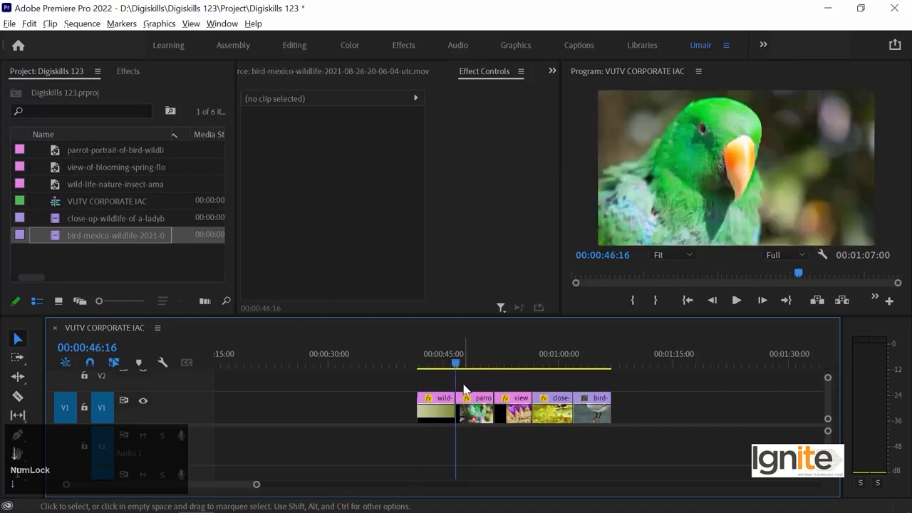
{"action": "key", "text": "Down"}
{"action": "key", "text": "Down"}
{"action": "key", "text": "Down"}
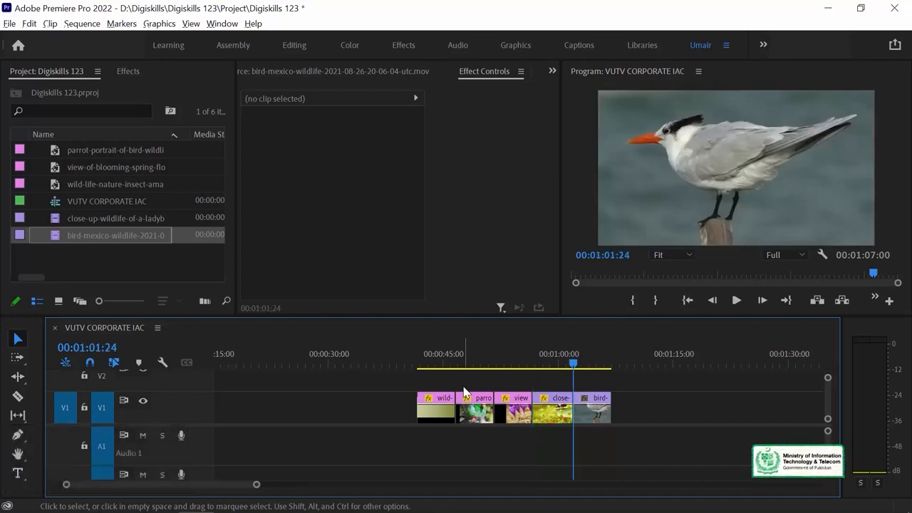
{"action": "left_click", "coordinate": [597, 379]}
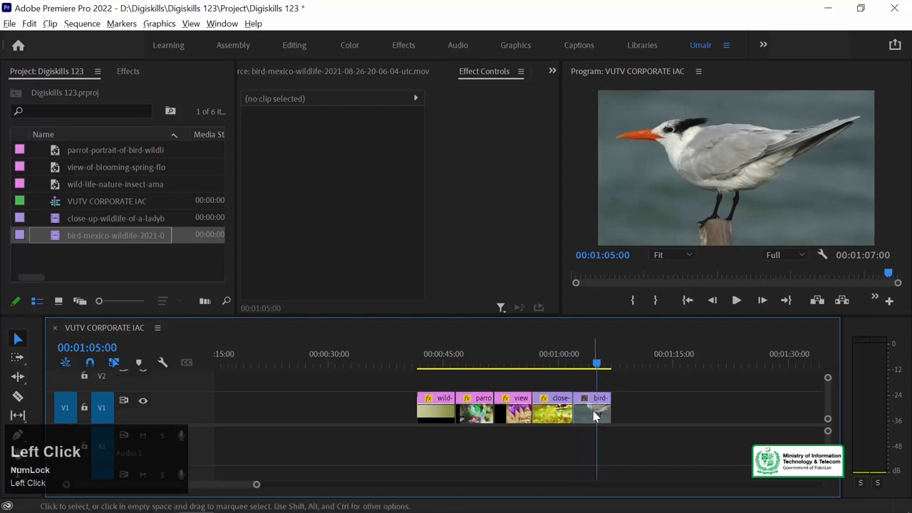
{"action": "left_click", "coordinate": [592, 410]}
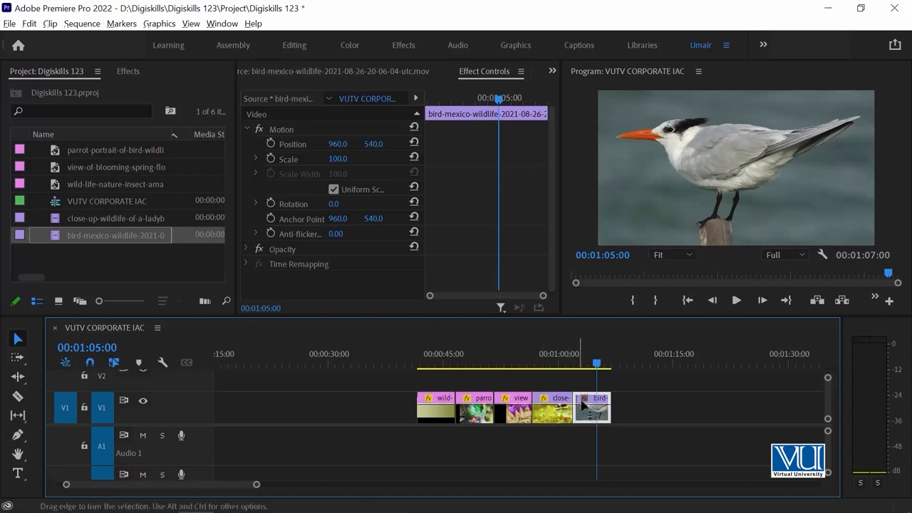
Increase the Video 1 track's height and check the bird video at 00:01:03:07 and the ladybug clip at 00:00:59:12.
{"action": "key", "text": "ctrl+="}
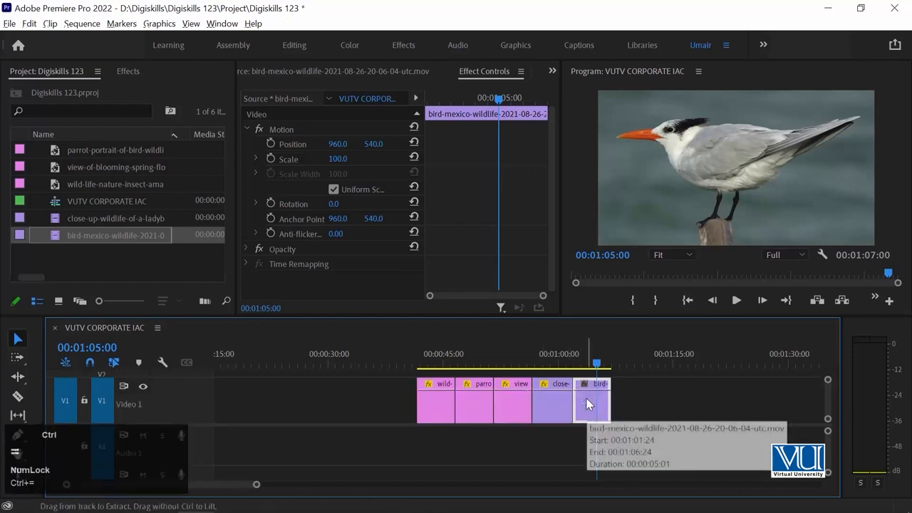
{"action": "key", "text": "="}
{"action": "key", "text": "="}
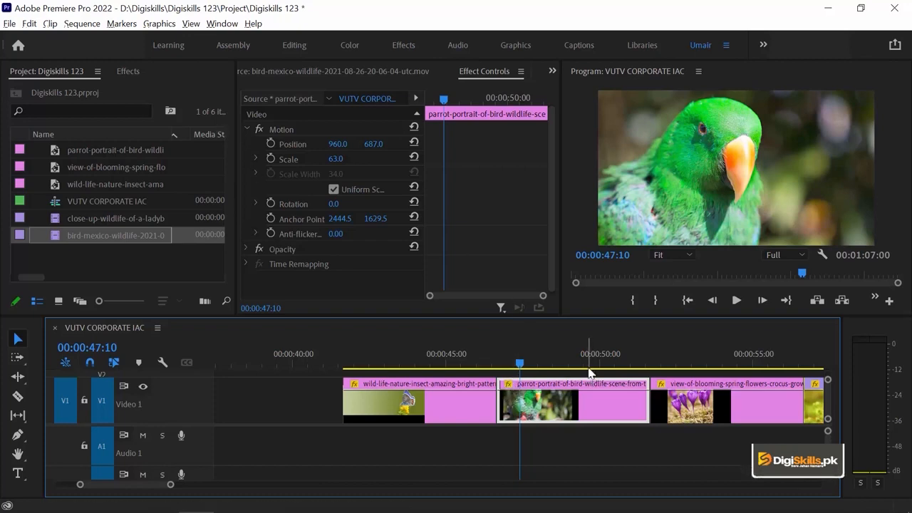
{"action": "key", "text": "minus"}
{"action": "left_click", "coordinate": [761, 358]}
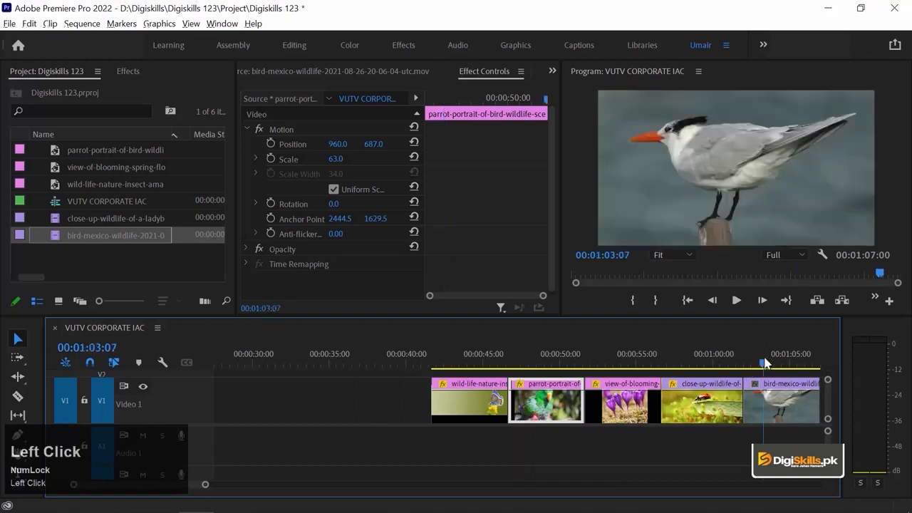
{"action": "key", "text": "equal"}
{"action": "key", "text": "equal"}
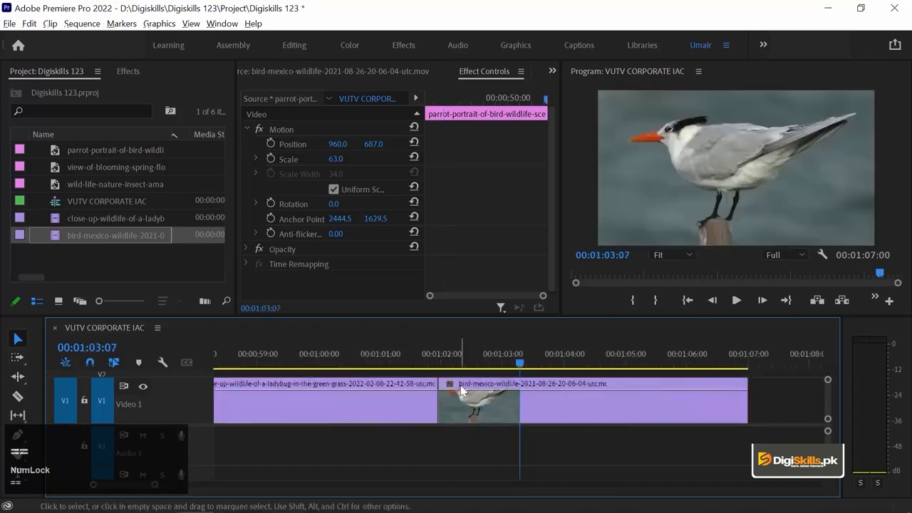
{"action": "key", "text": "minus"}
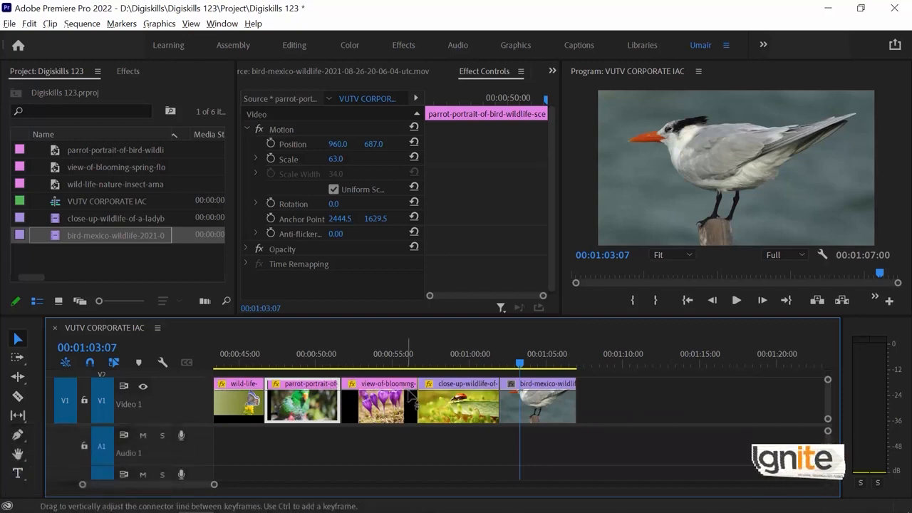
{"action": "key", "text": "minus"}
{"action": "left_click", "coordinate": [475, 361]}
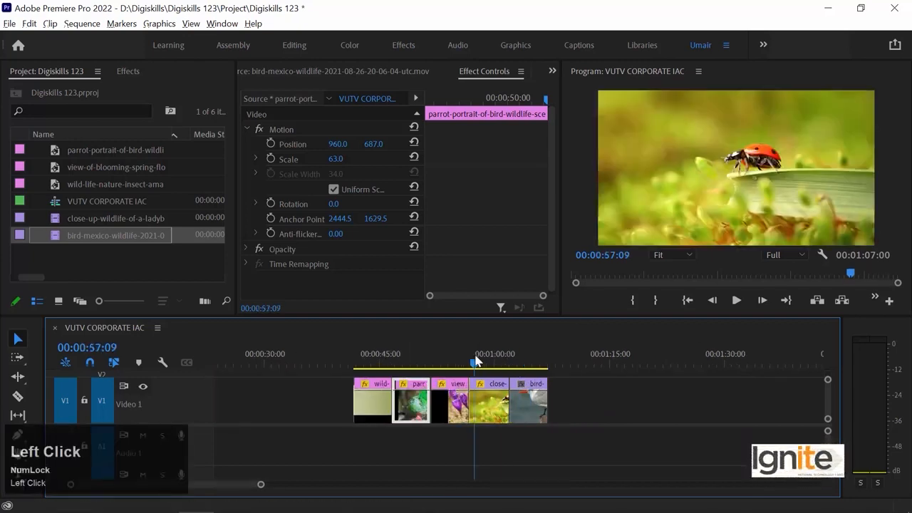
{"action": "key", "text": "Down"}
{"action": "left_click", "coordinate": [491, 358]}
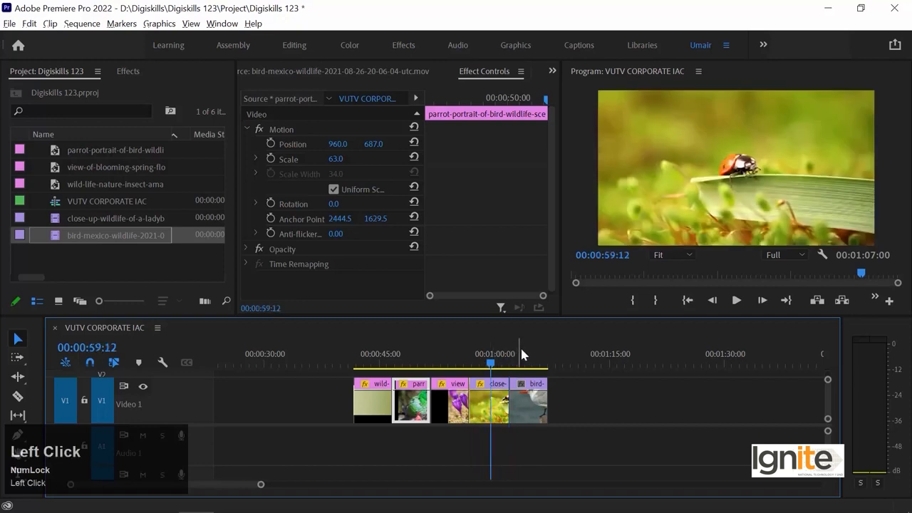
Select the bird video at 00:01:03:07, shift its horizontal Anchor Point to 875, and move it back towards the frame's centre.
{"action": "left_click", "coordinate": [521, 358]}
{"action": "left_click", "coordinate": [530, 404]}
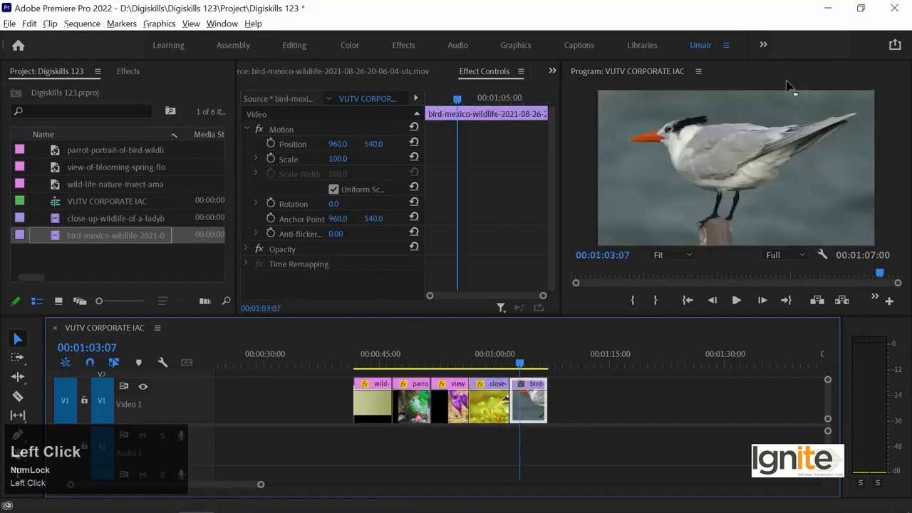
{"action": "left_click", "coordinate": [338, 159]}
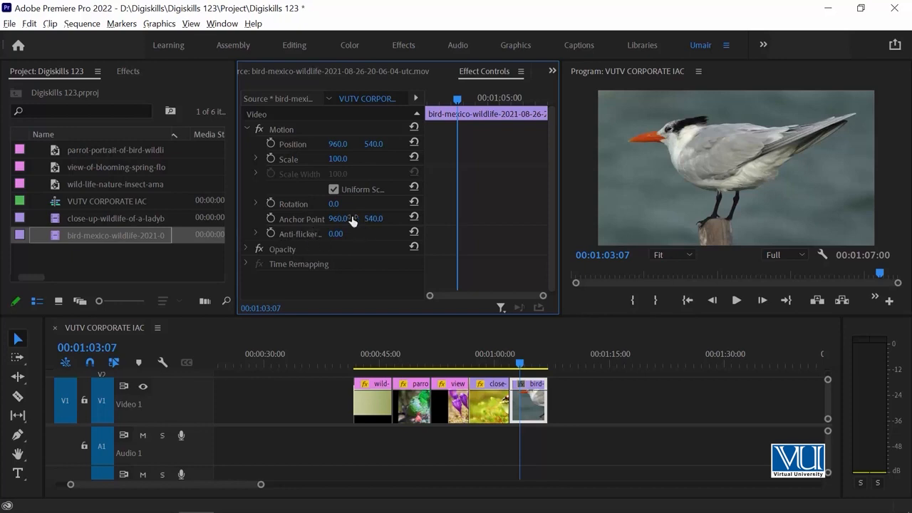
{"action": "left_click_drag", "start_coordinate": [347, 221], "coordinate": [302, 221]}
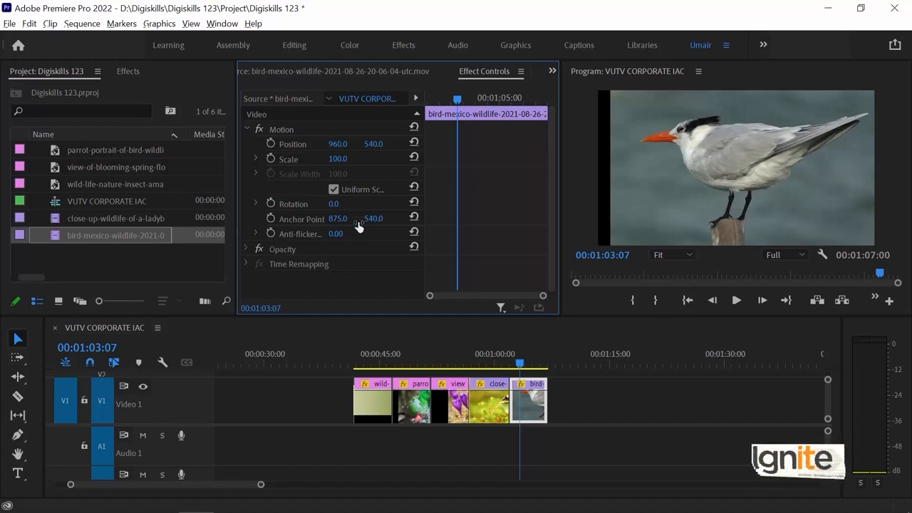
{"action": "left_click_drag", "start_coordinate": [334, 224], "coordinate": [398, 224]}
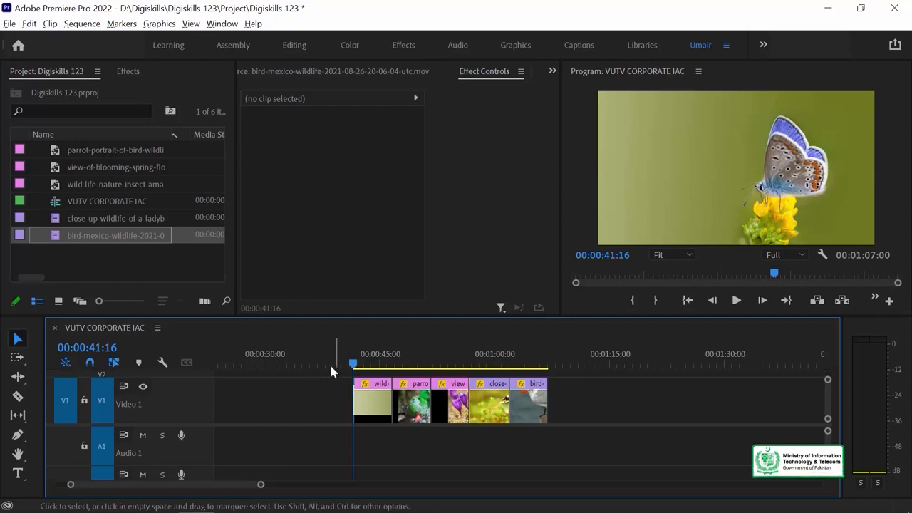
Select the butterfly image and play the sequence from there through the bird video to review the framing of every clip.
{"action": "left_click", "coordinate": [382, 404]}
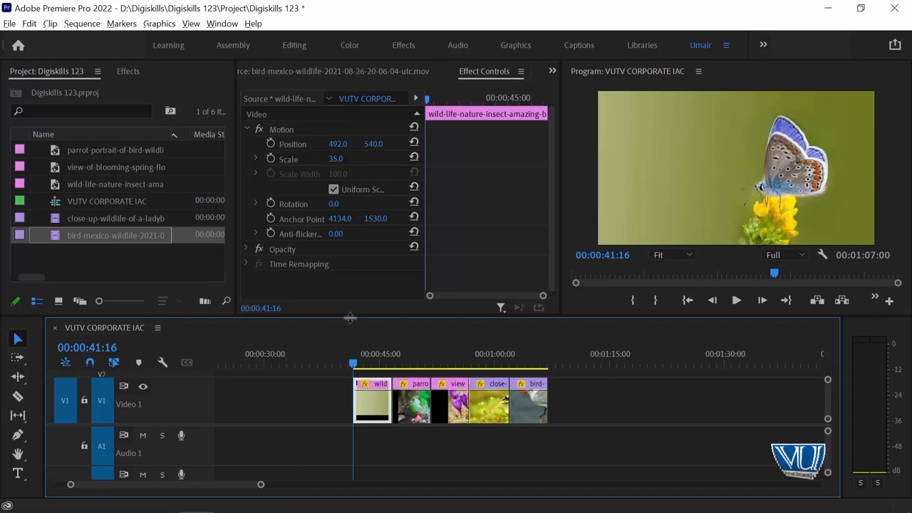
{"action": "left_click", "coordinate": [367, 362]}
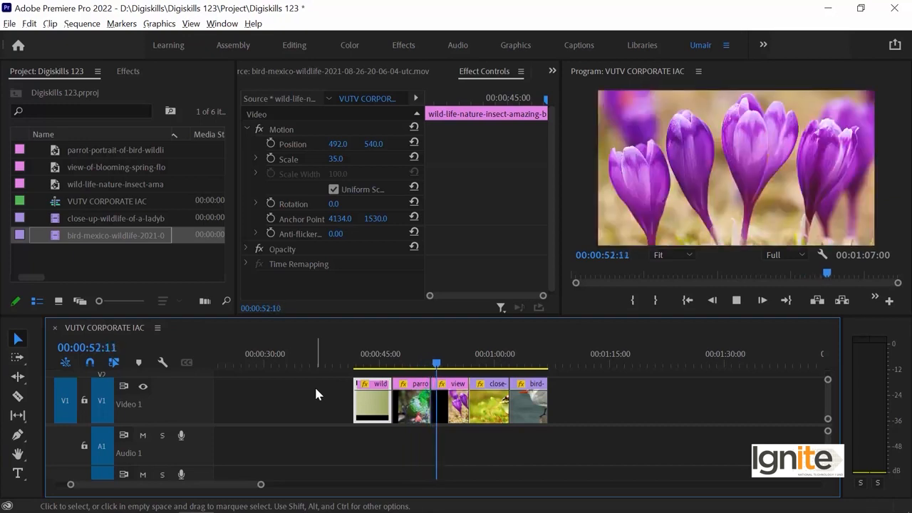
{"action": "key", "text": "equal"}
{"action": "key", "text": "equal"}
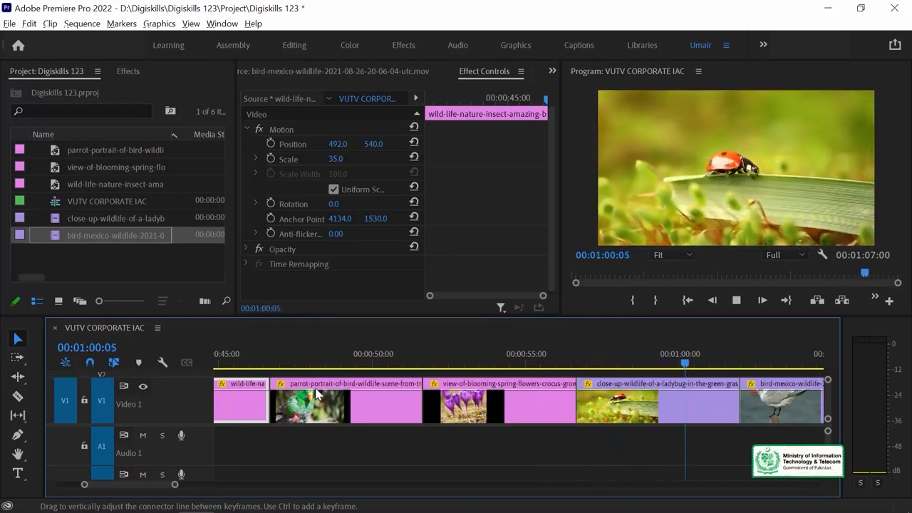
{"action": "key", "text": "minus"}
{"action": "key", "text": "minus"}
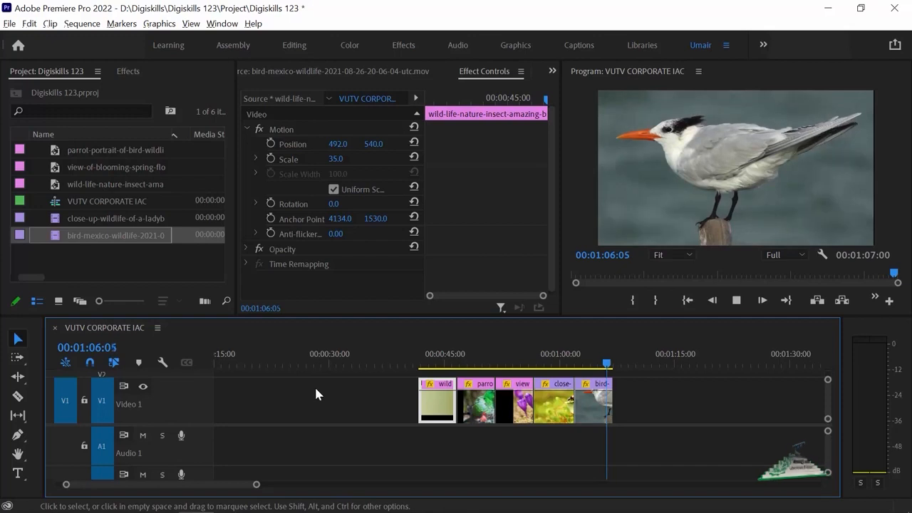
Step back frame by frame to 00:01:06:21 to examine the last frames of the bird video.
{"action": "key", "text": "Left"}
{"action": "key", "text": "Left"}
{"action": "key", "text": "Left"}
{"action": "key", "text": "Left"}
{"action": "key", "text": "Left"}
{"action": "key", "text": "Left"}
{"action": "key", "text": "Left"}
{"action": "key", "text": "Left"}
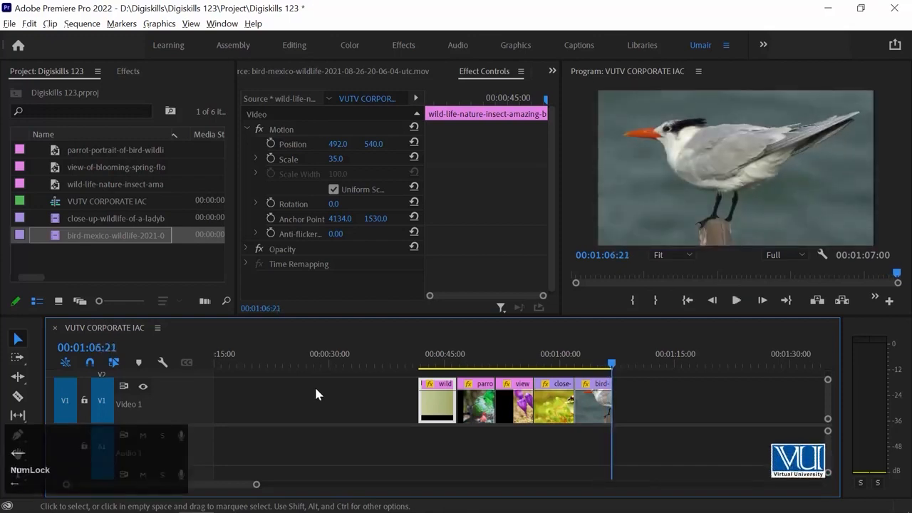
{"action": "key", "text": "equal"}
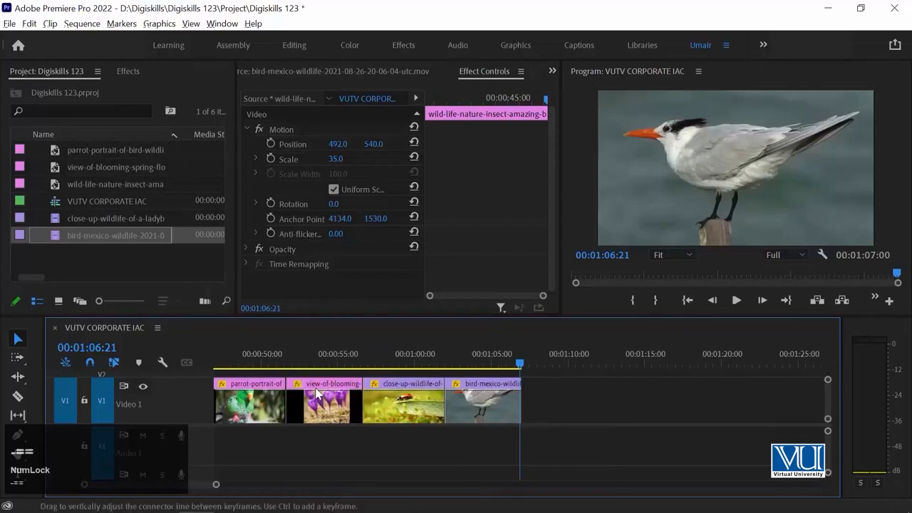
{"action": "left_click", "coordinate": [317, 394]}
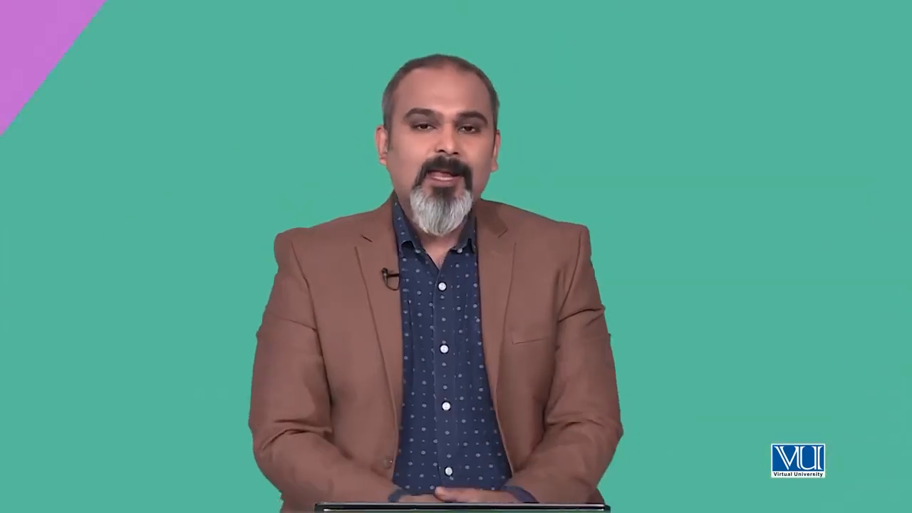